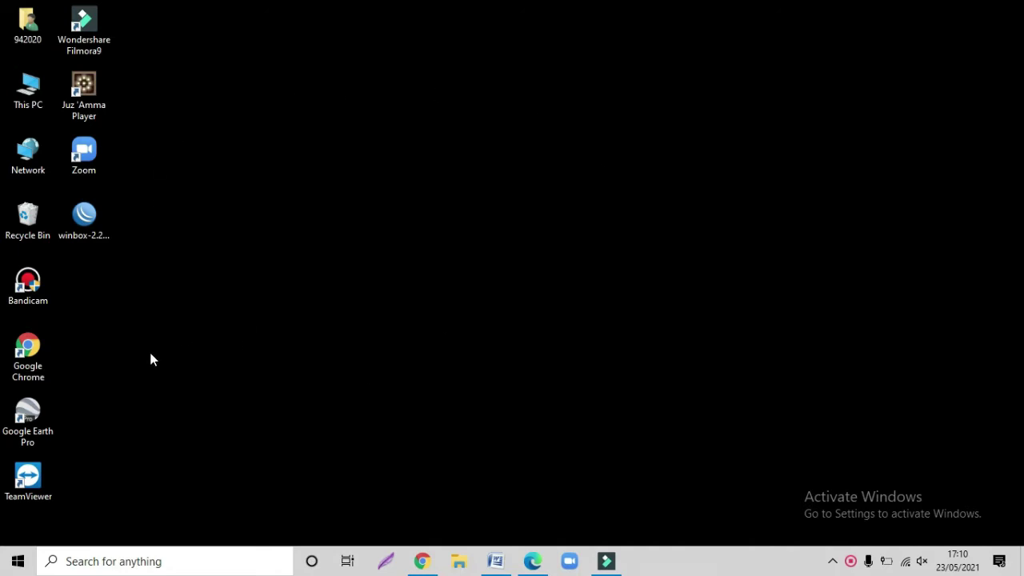
# - Launch Chrome and open kecbaktiyabarat.sigapaceh.id from the 'kec' address suggestion
pyautogui.doubleClick(30, 356)
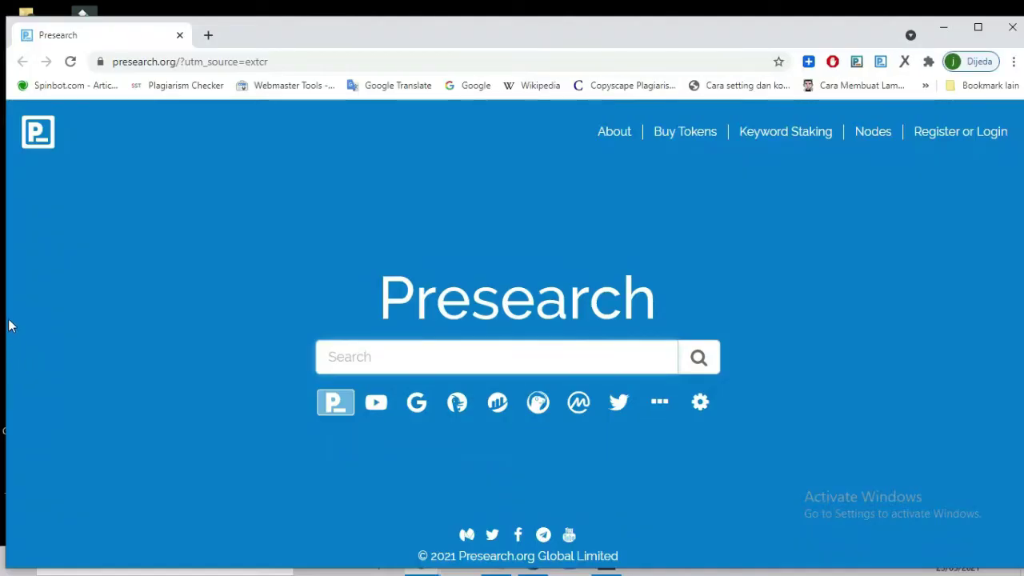
pyautogui.click(128, 69)
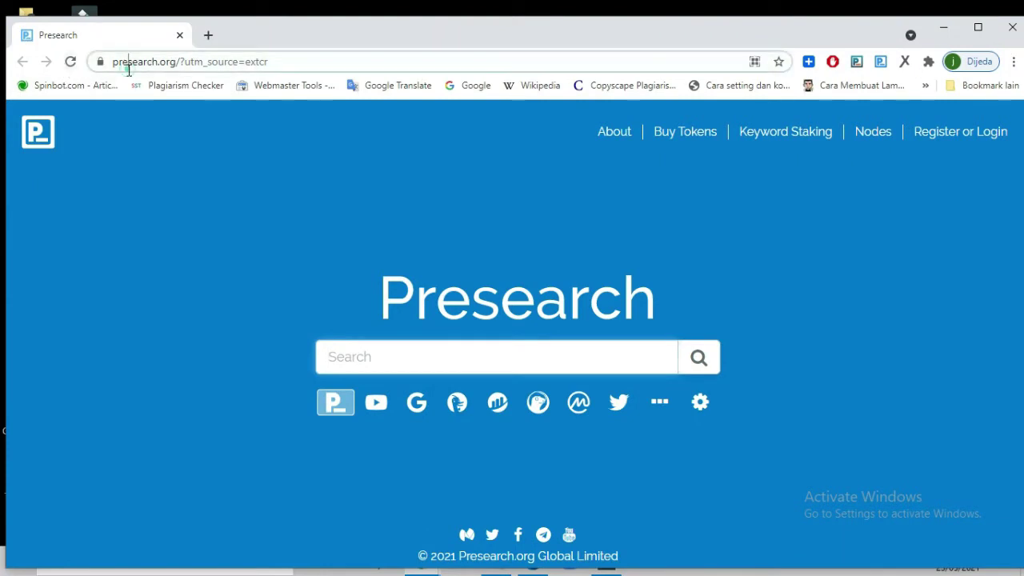
pyautogui.write('k')
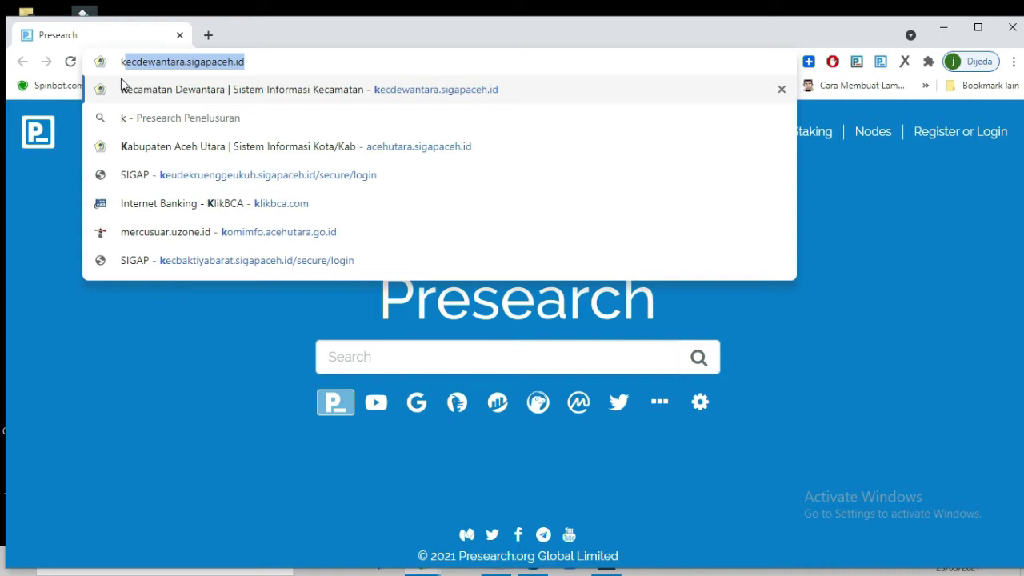
pyautogui.write('ec')
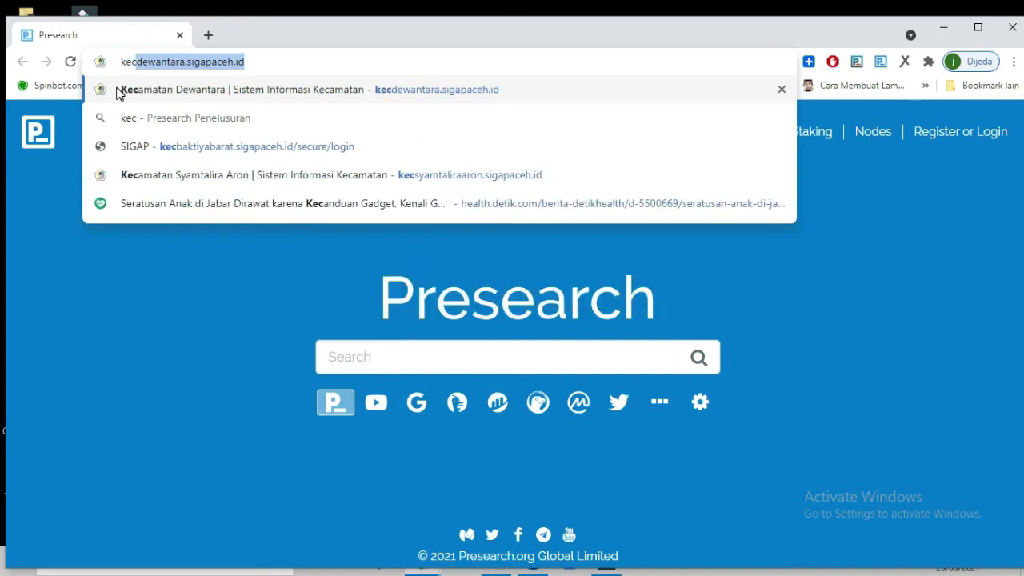
pyautogui.click(167, 152)
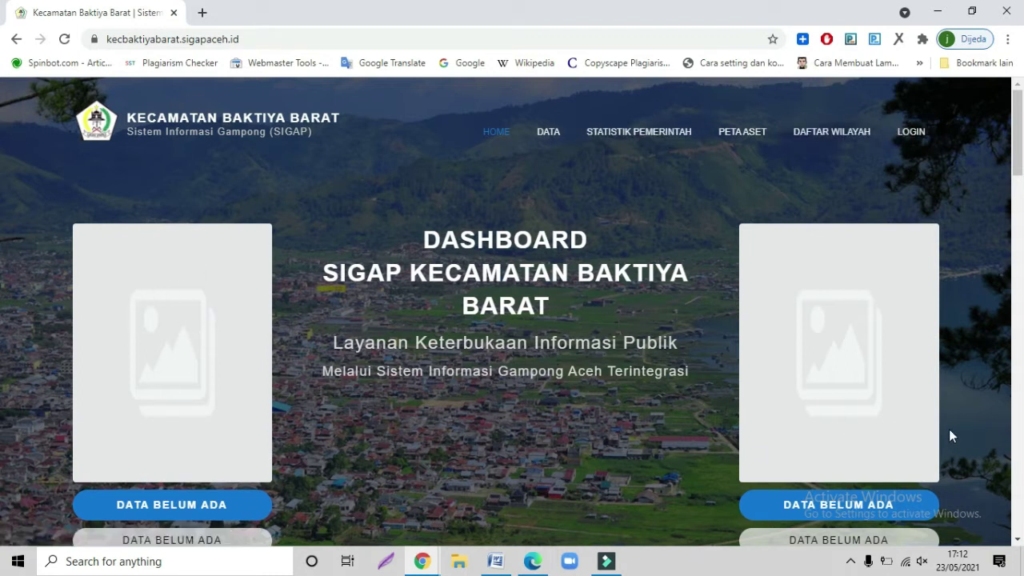
# - Scroll through the Baktiya Barat dashboard and open its LOGIN page
pyautogui.scroll(-2, 608, 380)
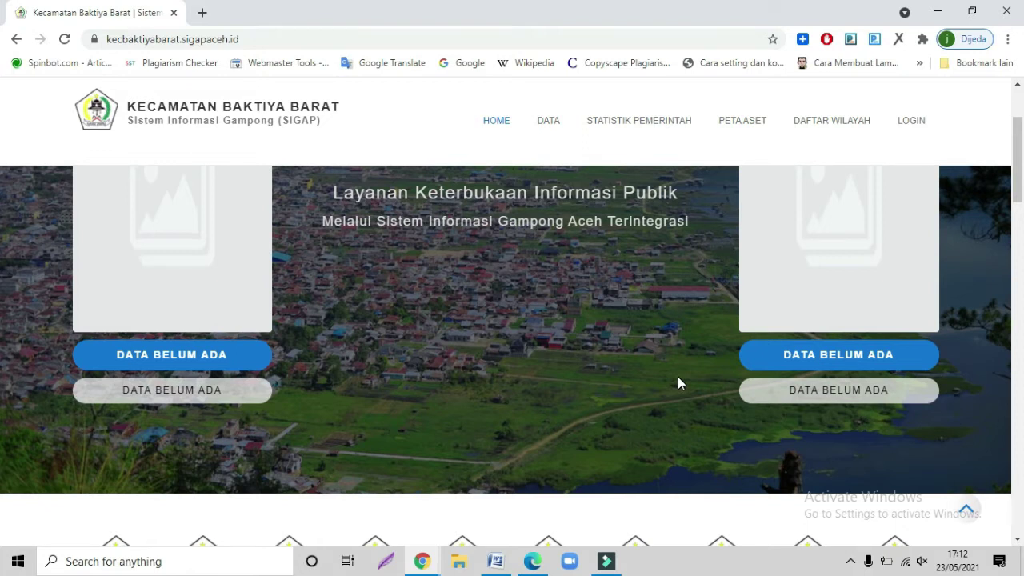
pyautogui.scroll(-2, 678, 377)
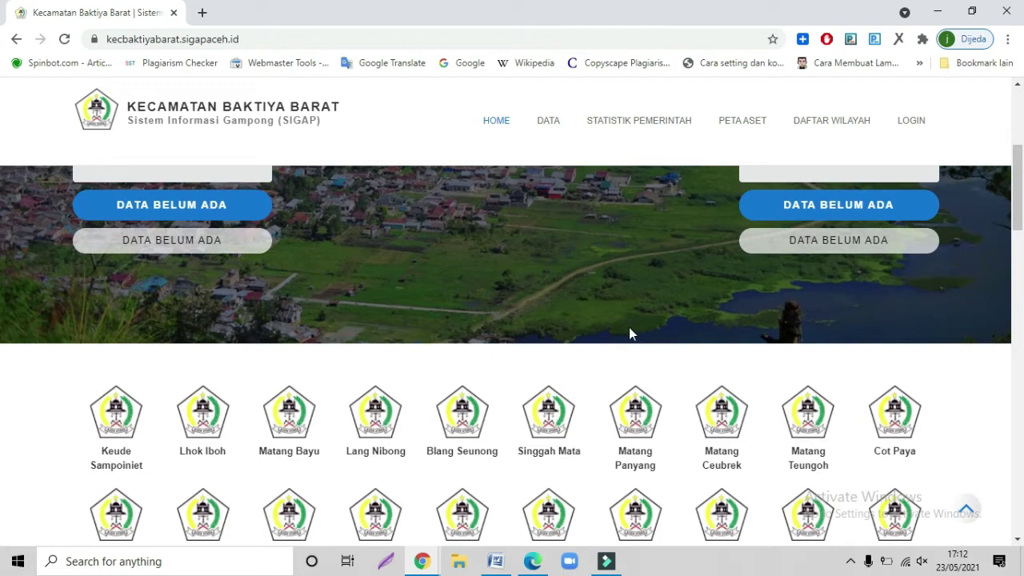
pyautogui.scroll(-1, 628, 327)
pyautogui.scroll(-1, 629, 327)
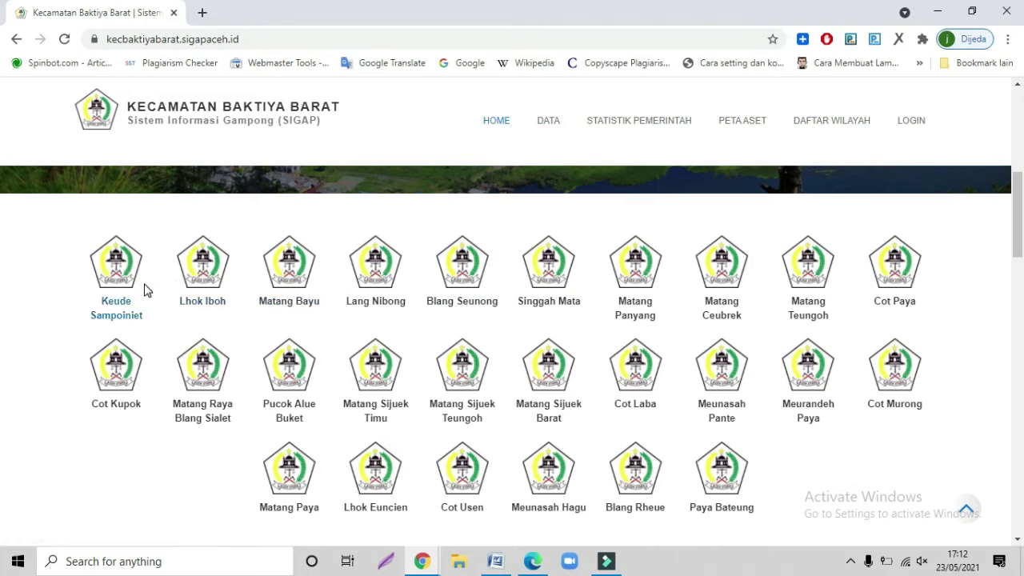
pyautogui.scroll(6, 700, 405)
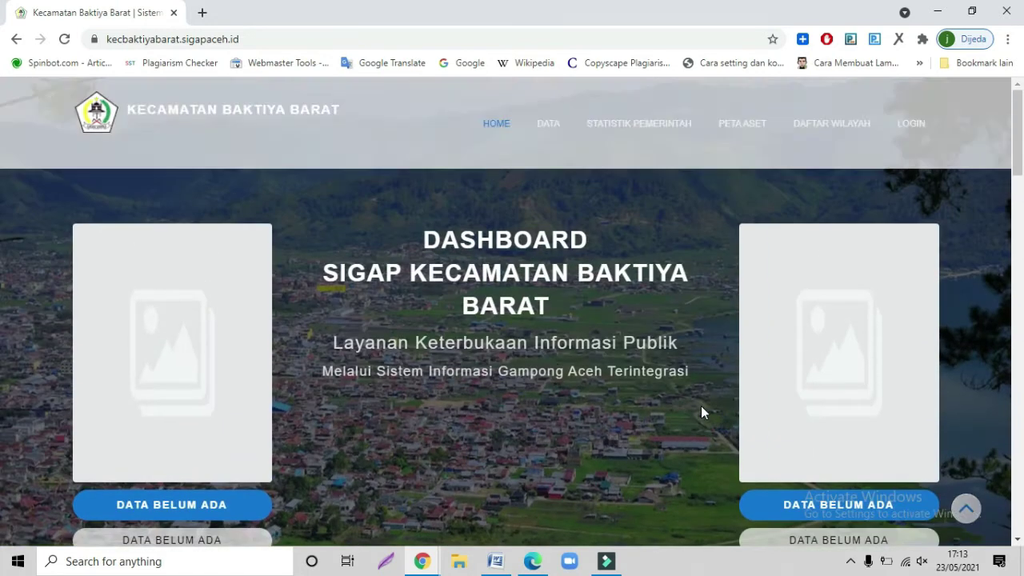
pyautogui.click(908, 140)
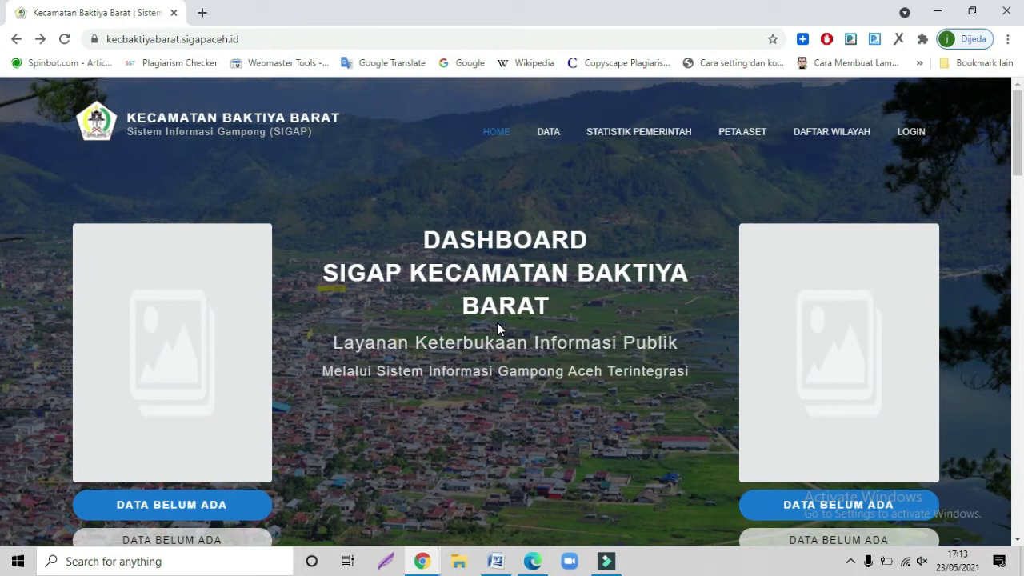
# - Scroll to the village logos and open the Cot Kupok village site
pyautogui.scroll(-4, 497, 322)
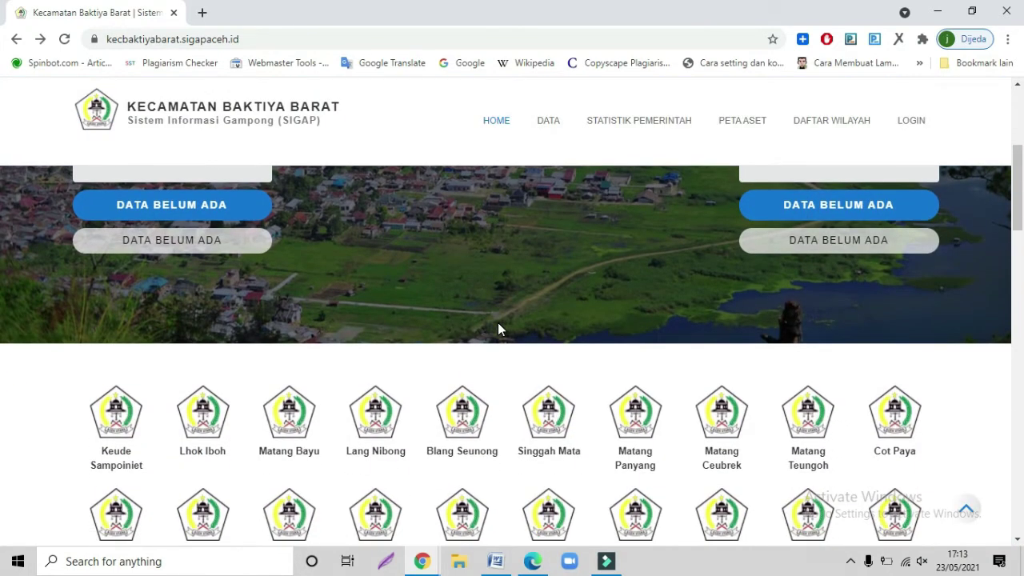
pyautogui.scroll(-1, 497, 328)
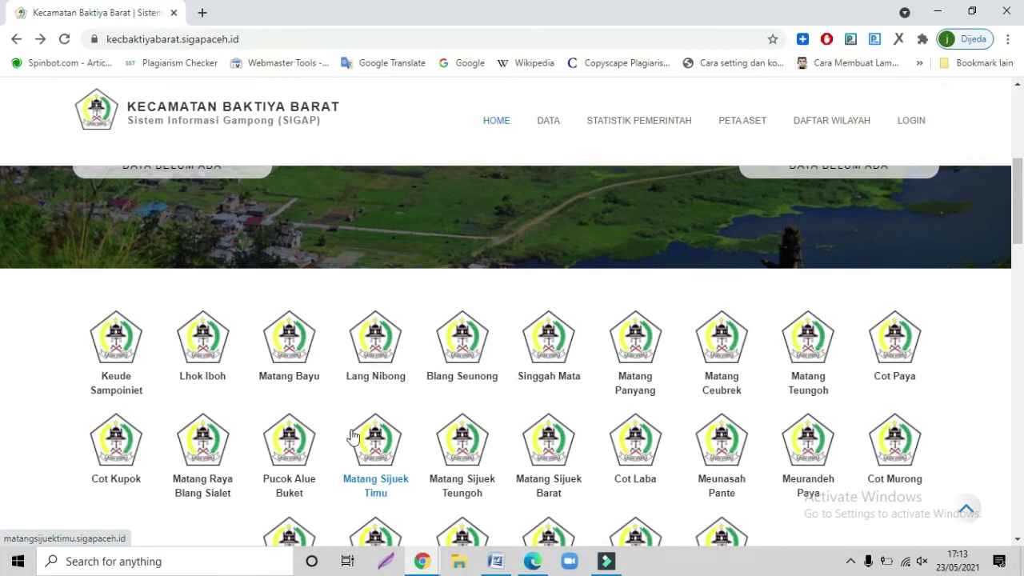
pyautogui.click(128, 432)
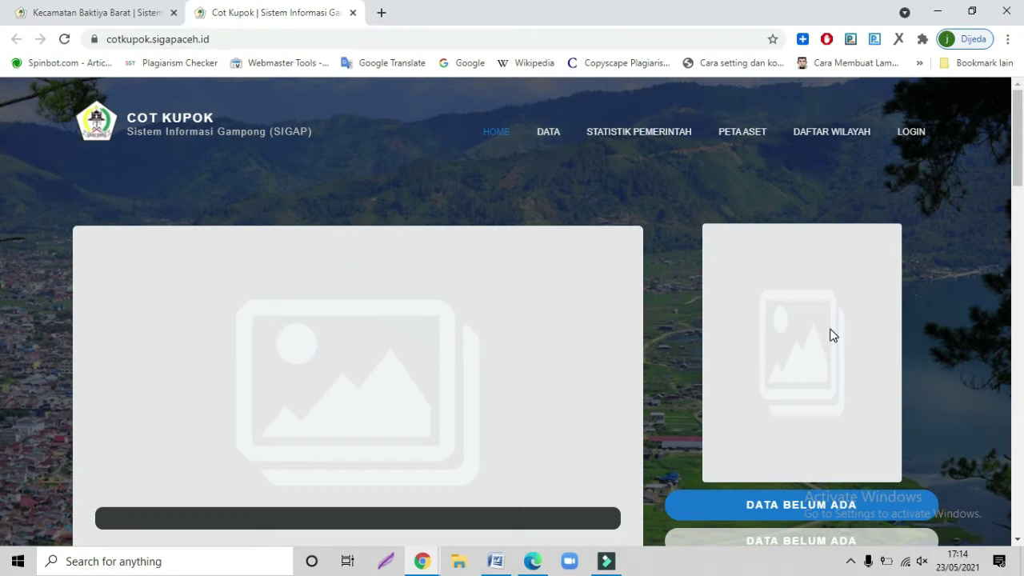
pyautogui.scroll(-1, 832, 333)
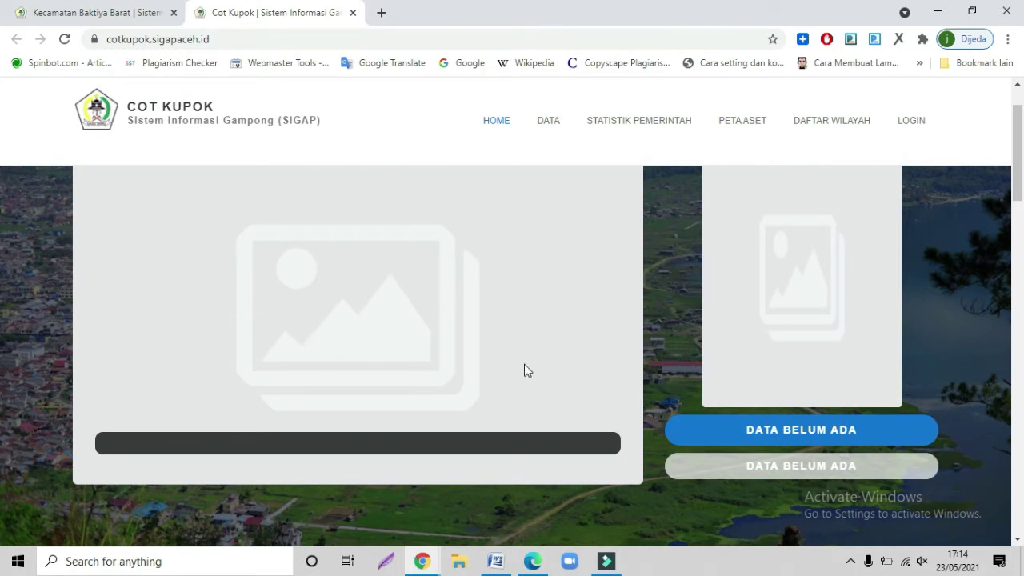
pyautogui.scroll(-2, 774, 442)
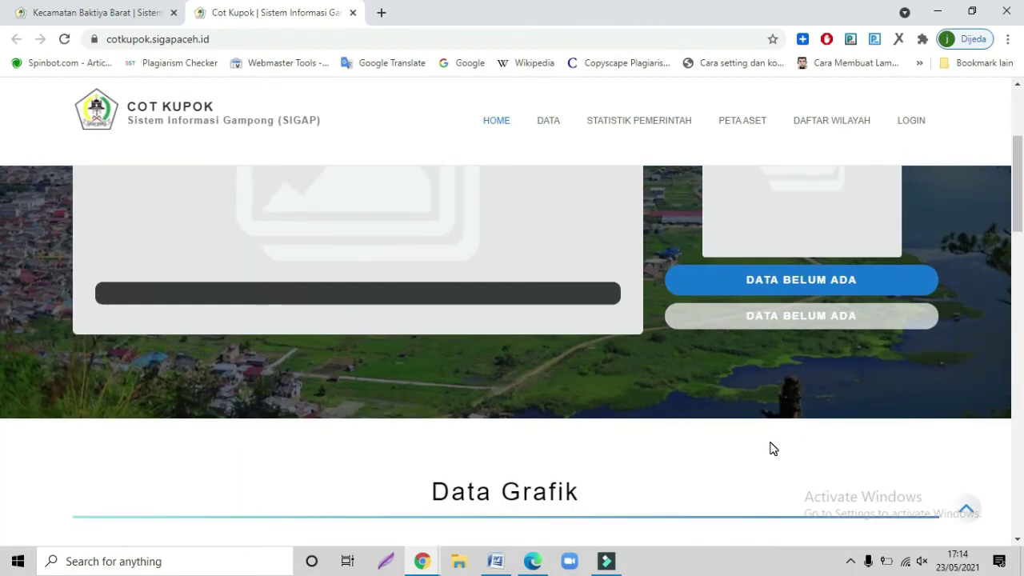
pyautogui.scroll(-2, 773, 449)
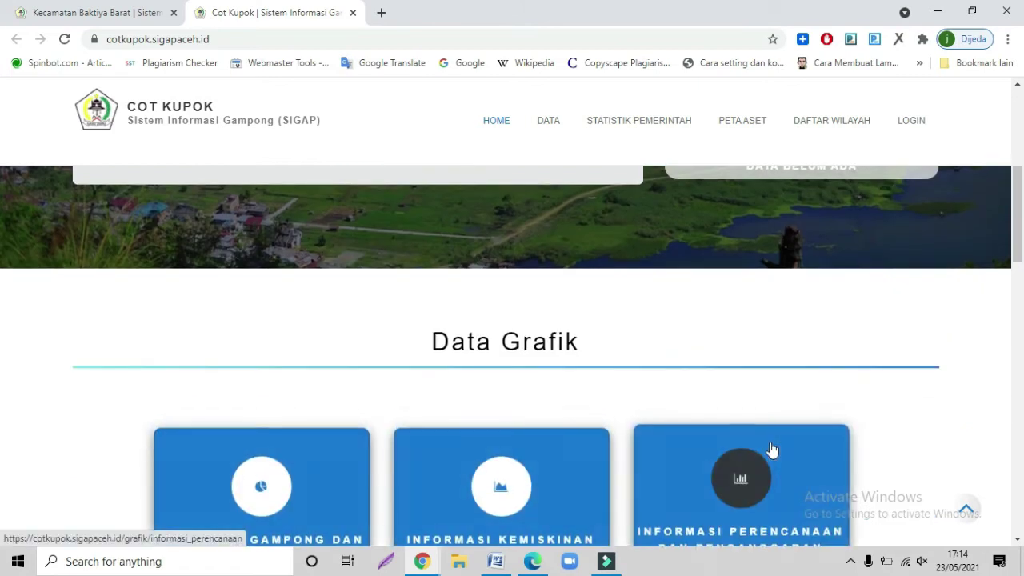
pyautogui.scroll(-2, 771, 450)
pyautogui.scroll(-1, 768, 450)
pyautogui.scroll(-2, 760, 448)
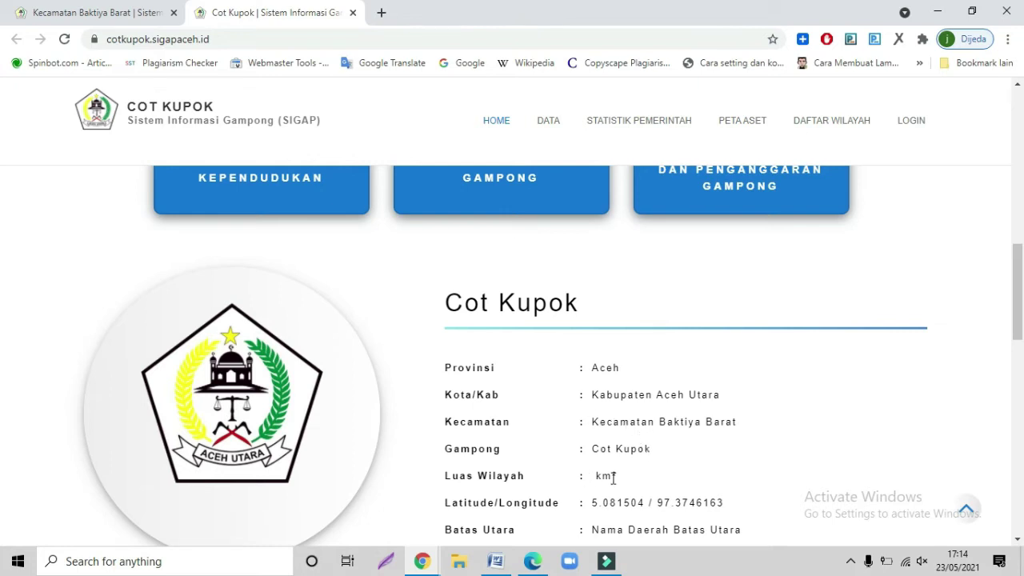
pyautogui.scroll(-1, 612, 478)
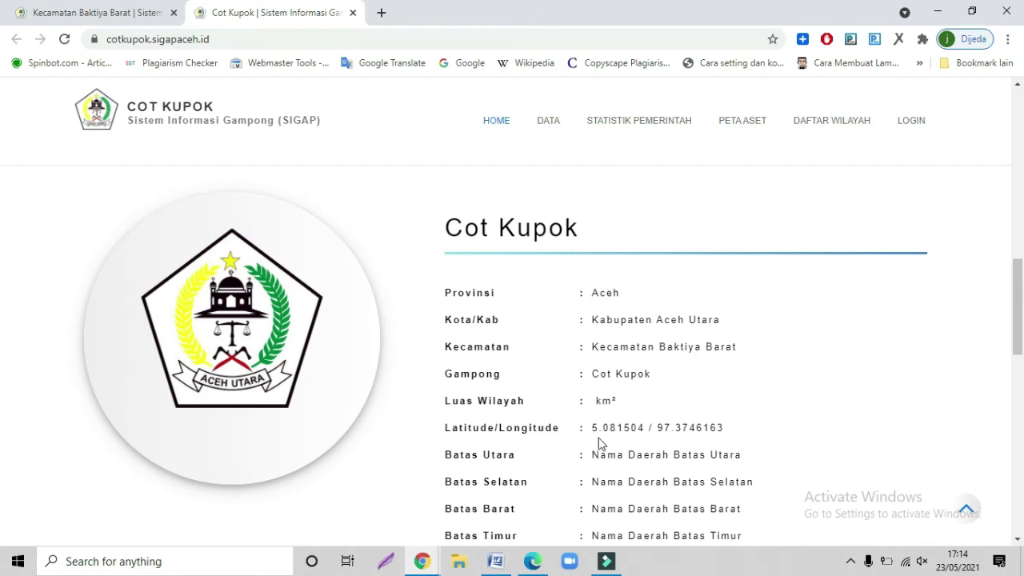
pyautogui.scroll(-1, 601, 440)
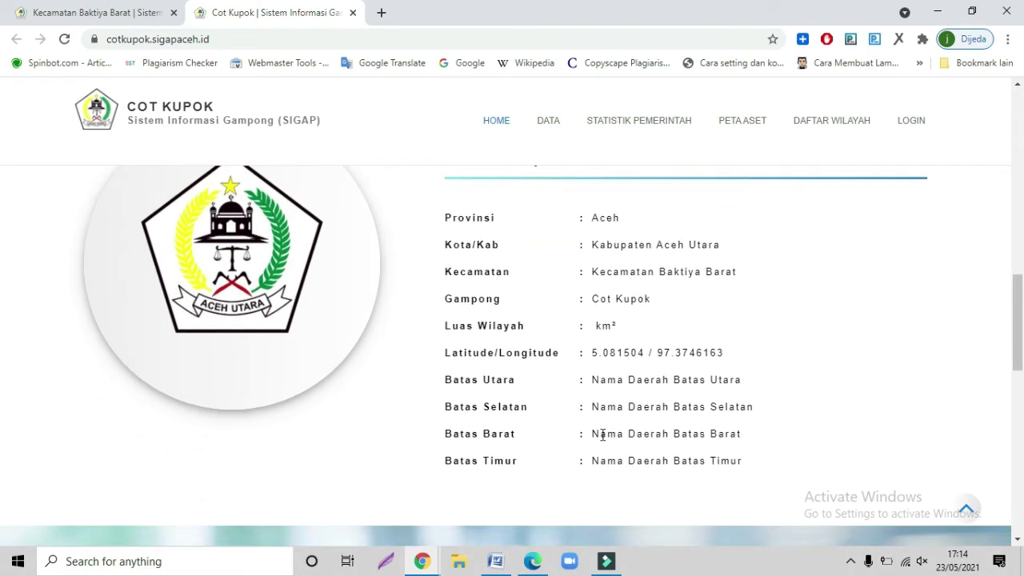
pyautogui.scroll(2, 600, 435)
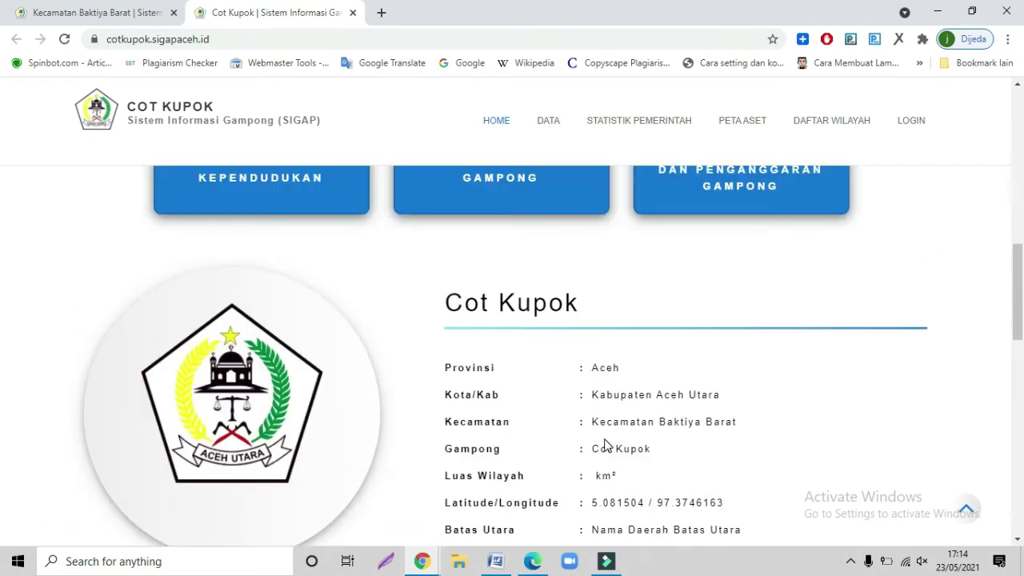
pyautogui.scroll(6, 605, 445)
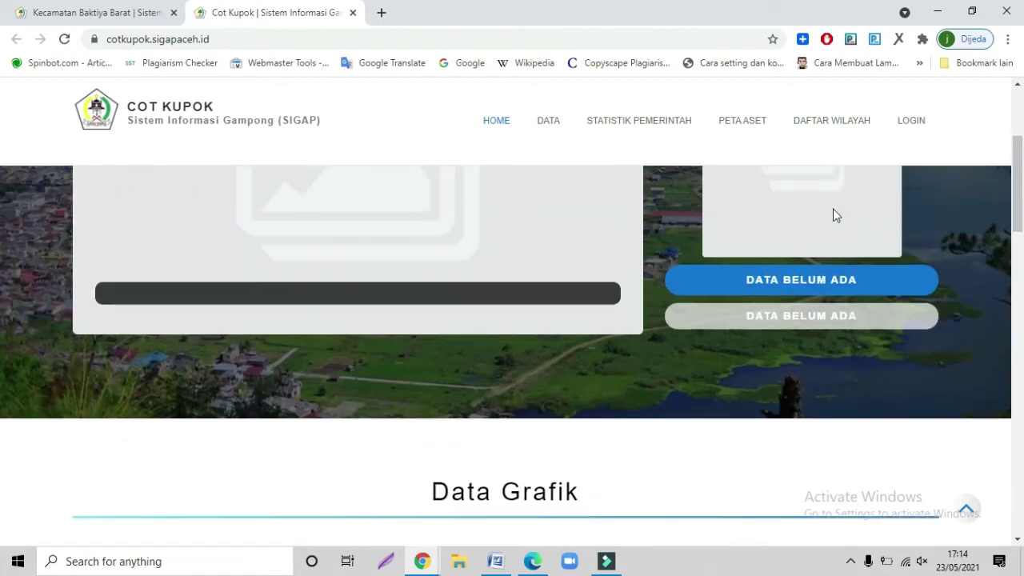
# - Open the Cot Kupok login page, dismiss Google Translate, and switch to the Word document
pyautogui.click(916, 128)
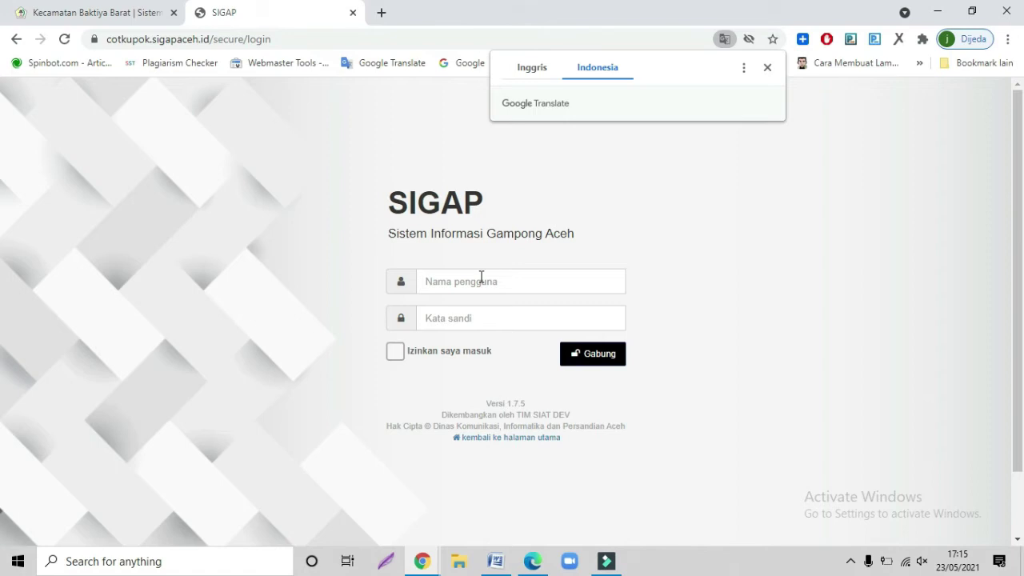
pyautogui.click(635, 213)
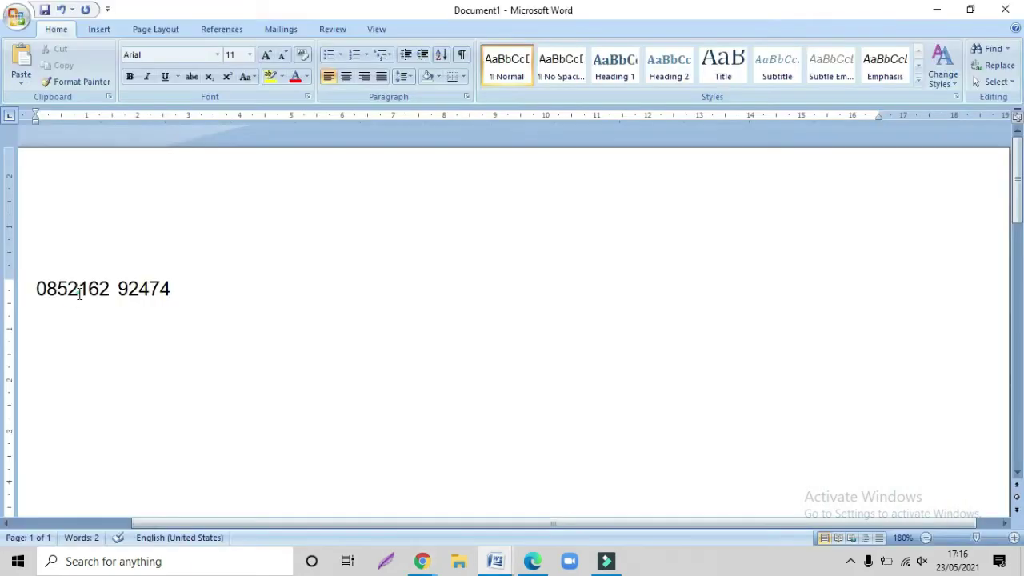
pyautogui.click(80, 291)
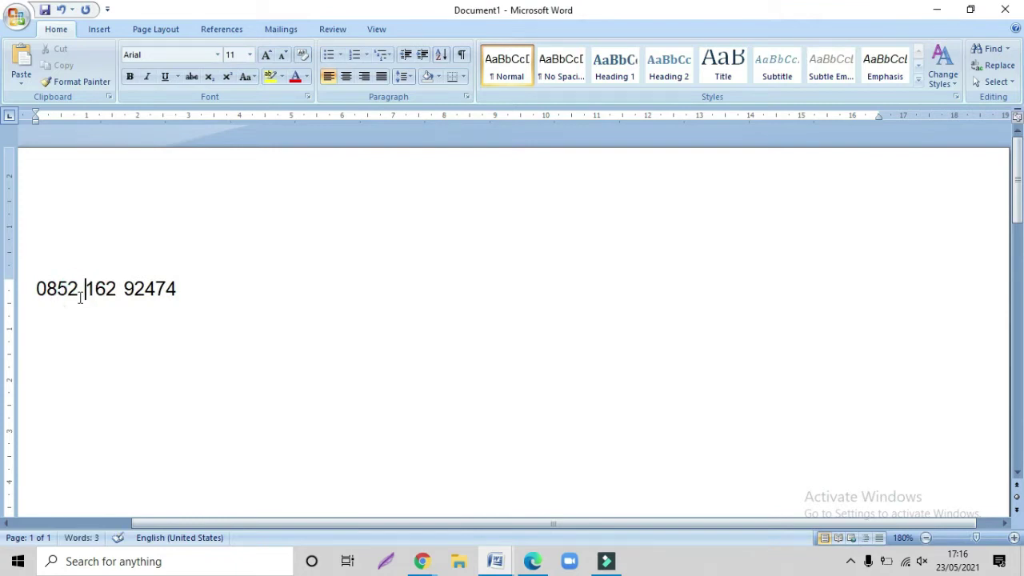
# - Append the contact's name after the phone number in the Word document
pyautogui.click(211, 286)
pyautogui.write('Yulizar')
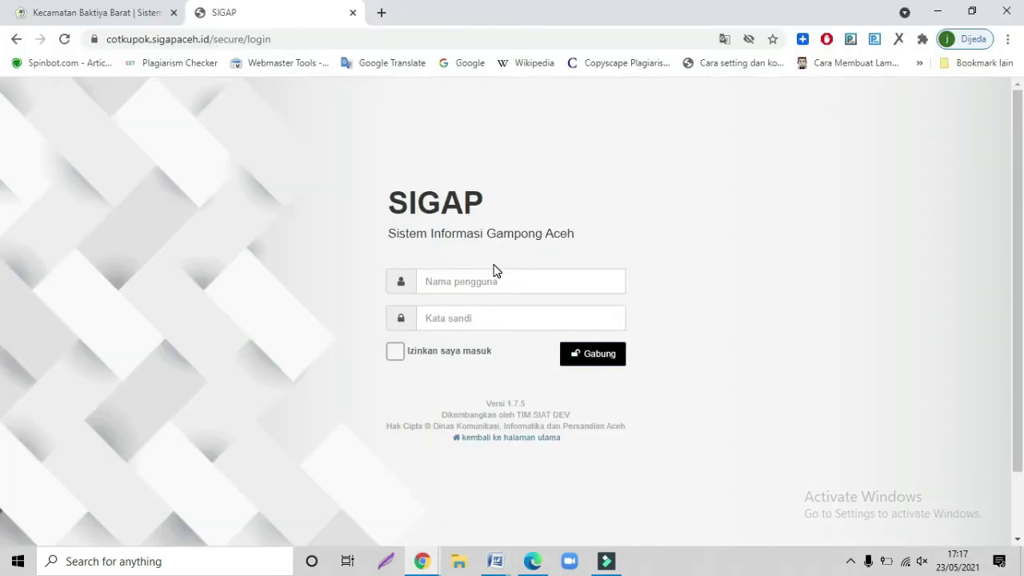
# - Enter the village admin username and password, and tick the stay-signed-in option
pyautogui.click(491, 283)
pyautogui.write('c')
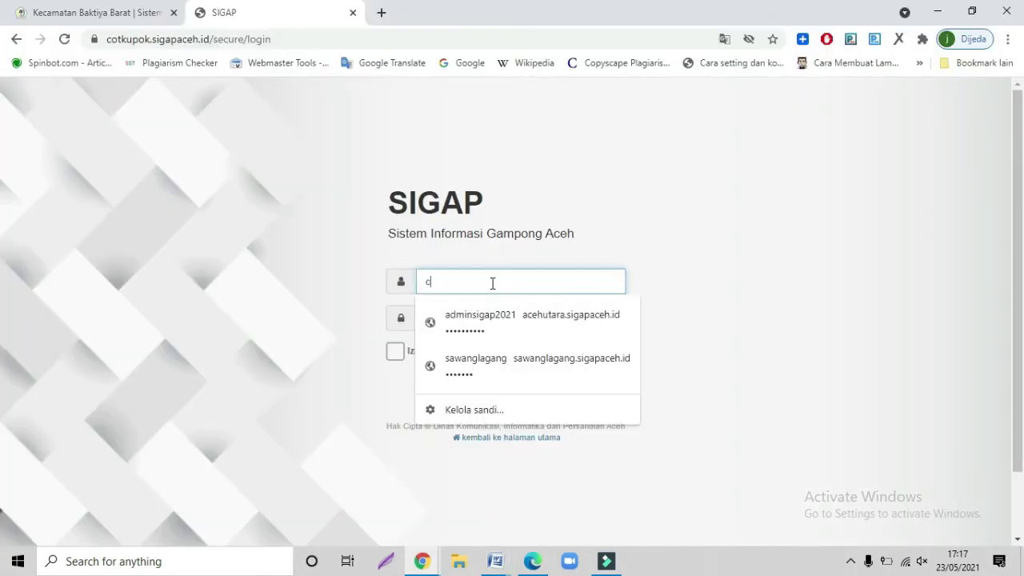
pyautogui.write('ot')
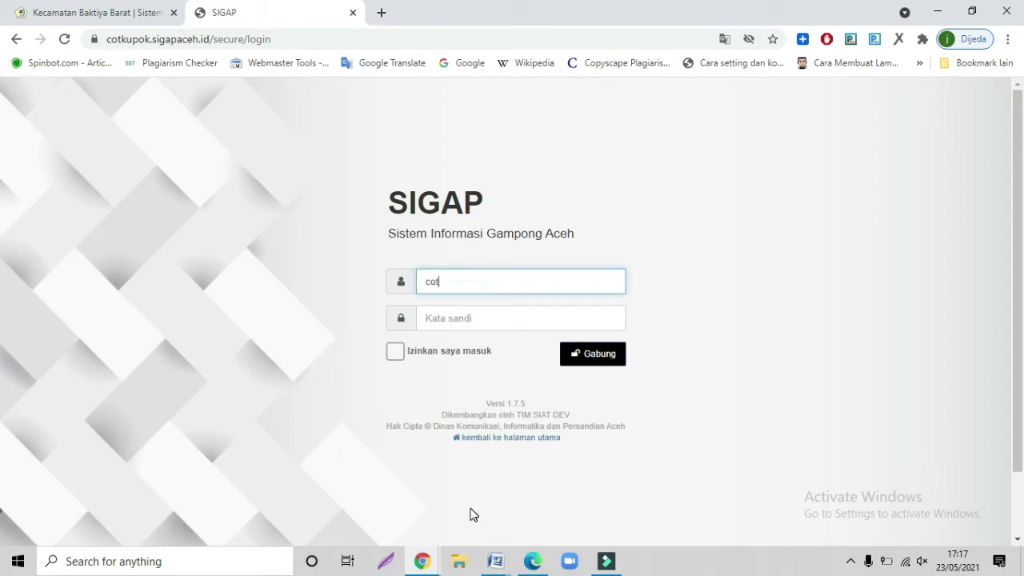
pyautogui.write('kupok')
pyautogui.press('Tab')
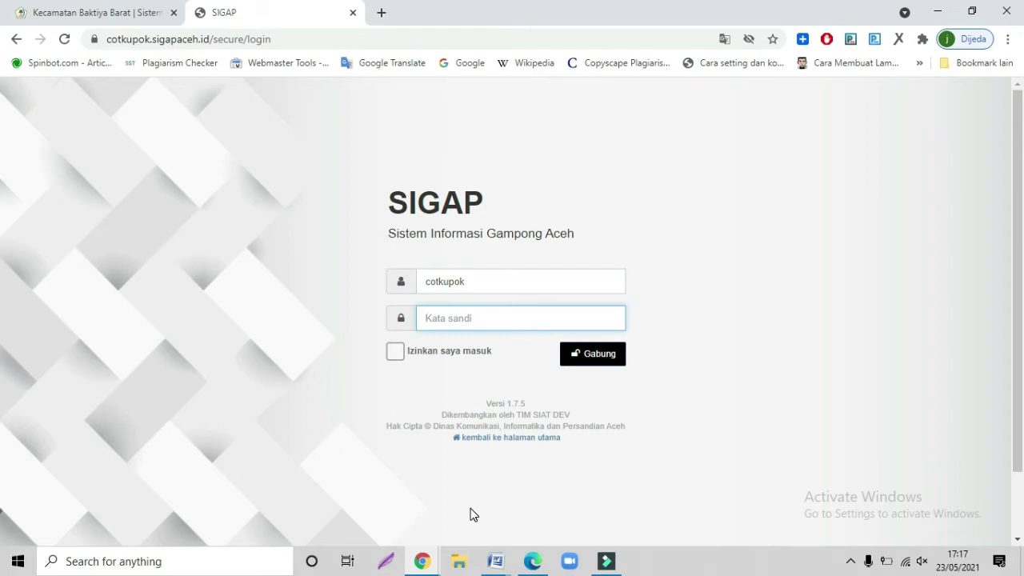
pyautogui.write('••••••')
pyautogui.click(403, 356)
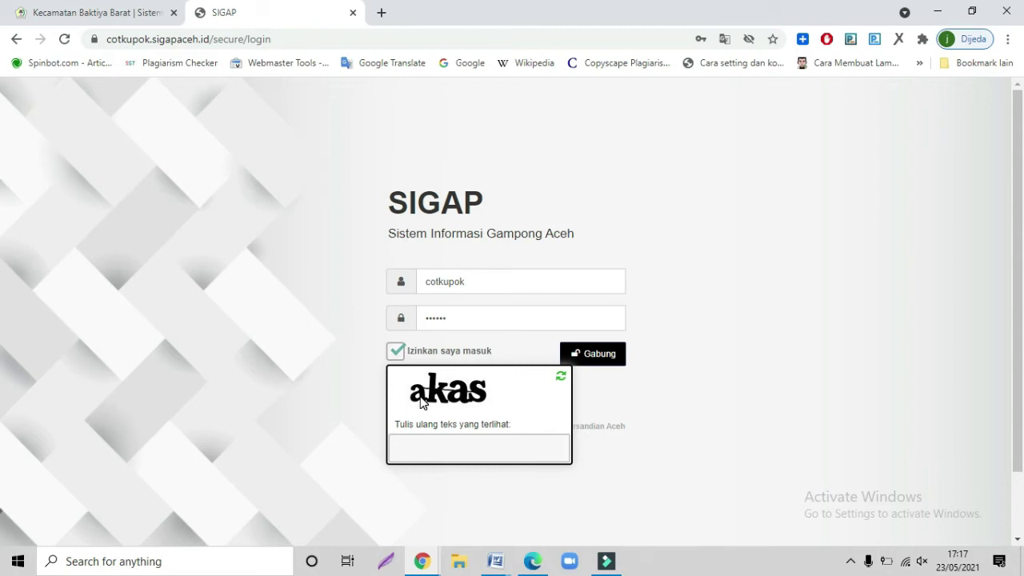
# - Fill in the captcha text and submit with Gabung to reach the dashboard
pyautogui.click(395, 442)
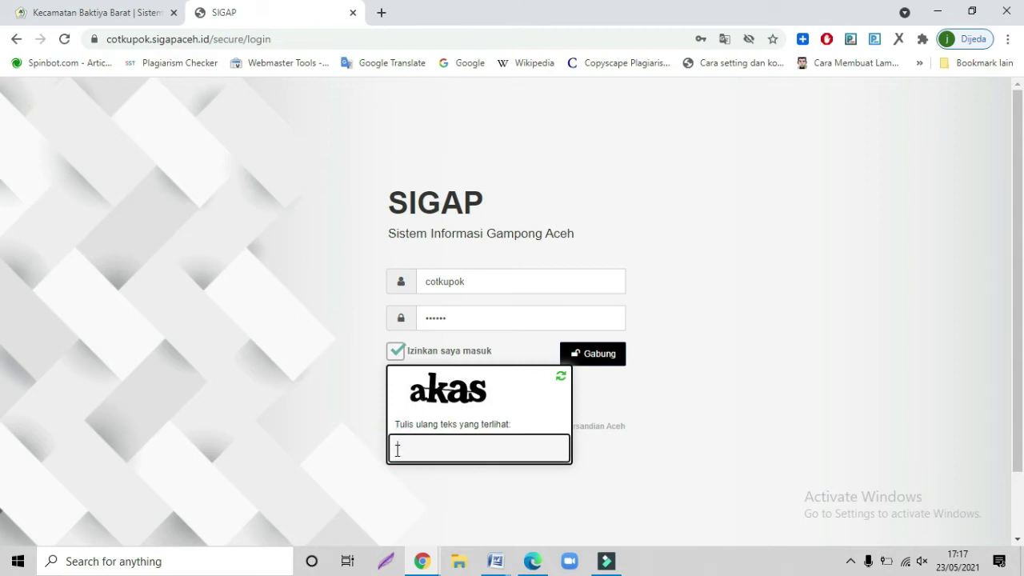
pyautogui.write('akas')
pyautogui.click(590, 362)
pyautogui.click(582, 361)
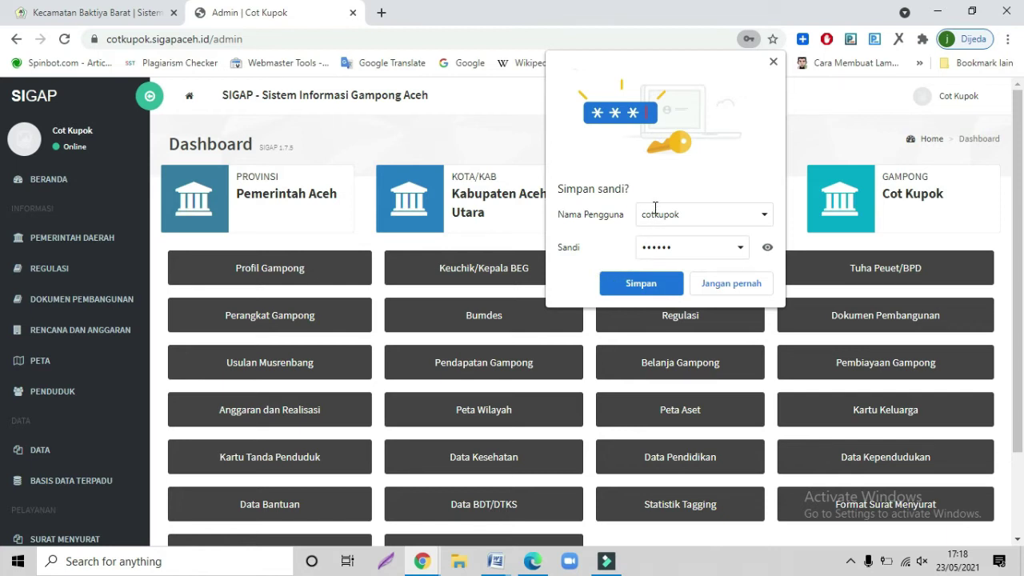
# - Decline saving the password and open Pemerintah Daerah > Profil Gampong
pyautogui.click(704, 283)
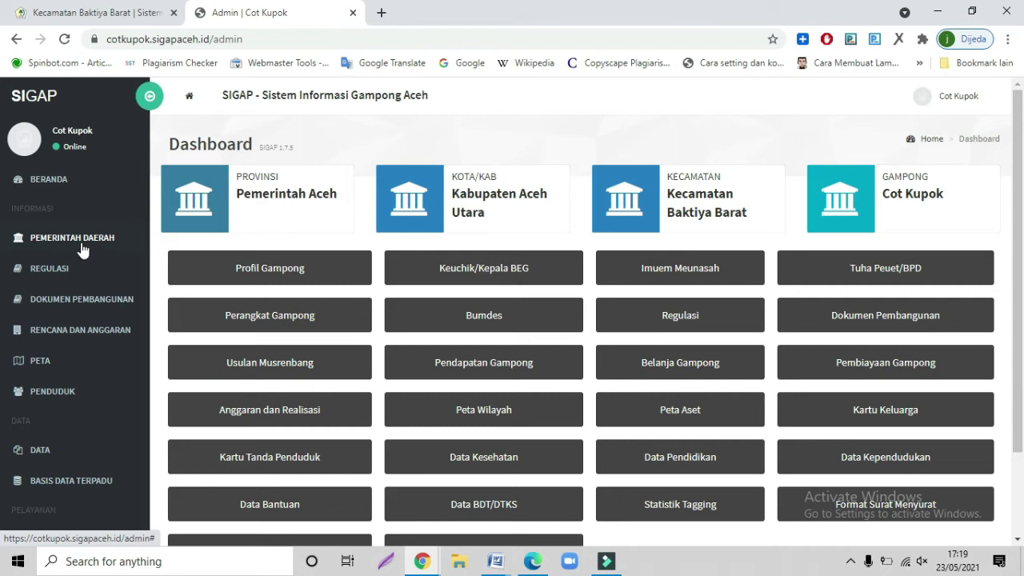
pyautogui.click(81, 249)
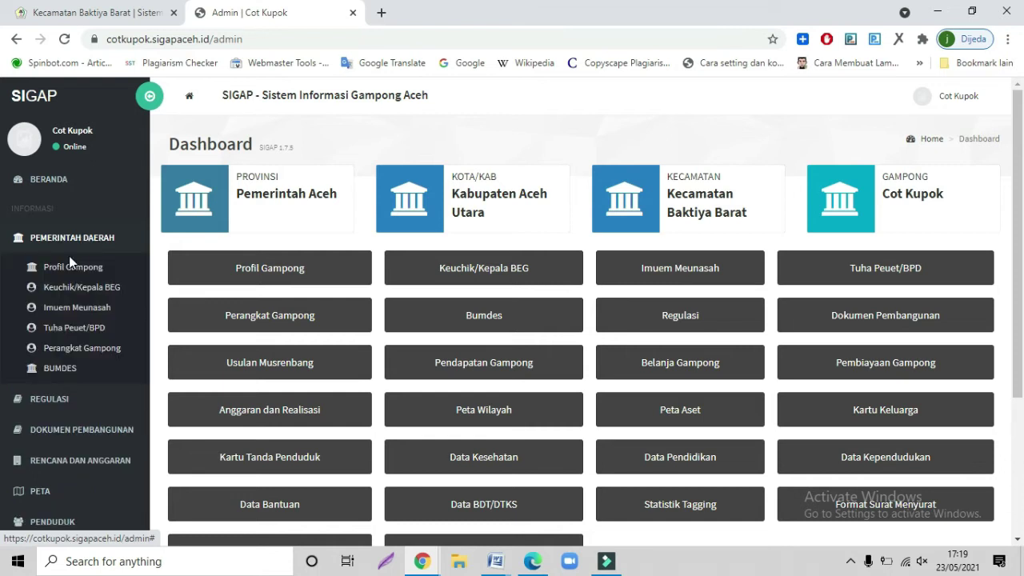
pyautogui.click(70, 267)
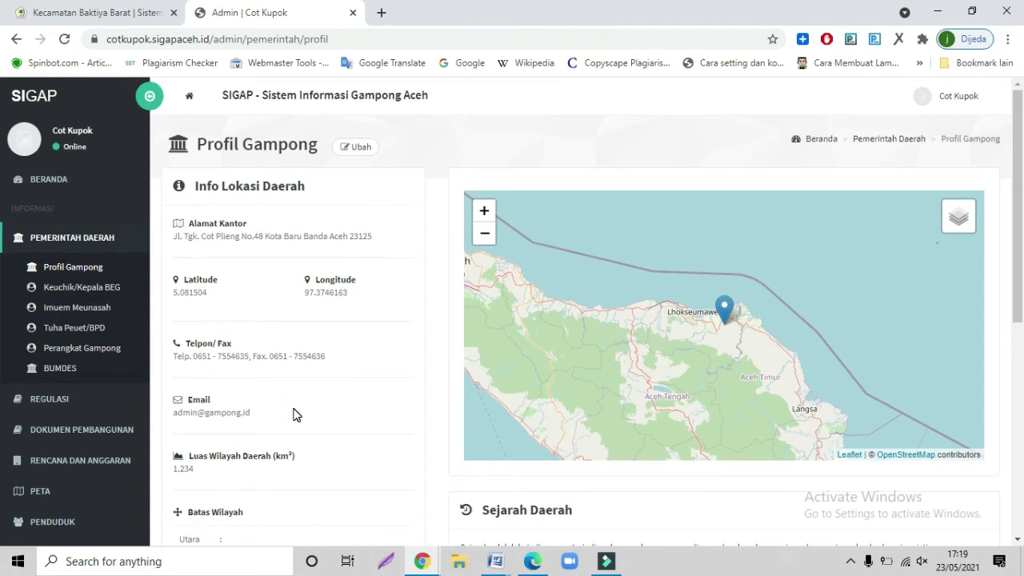
# - Review the Ubah profile edit form, then open Pemerintah Daerah > Keuchik/Kepala BEG
pyautogui.click(352, 148)
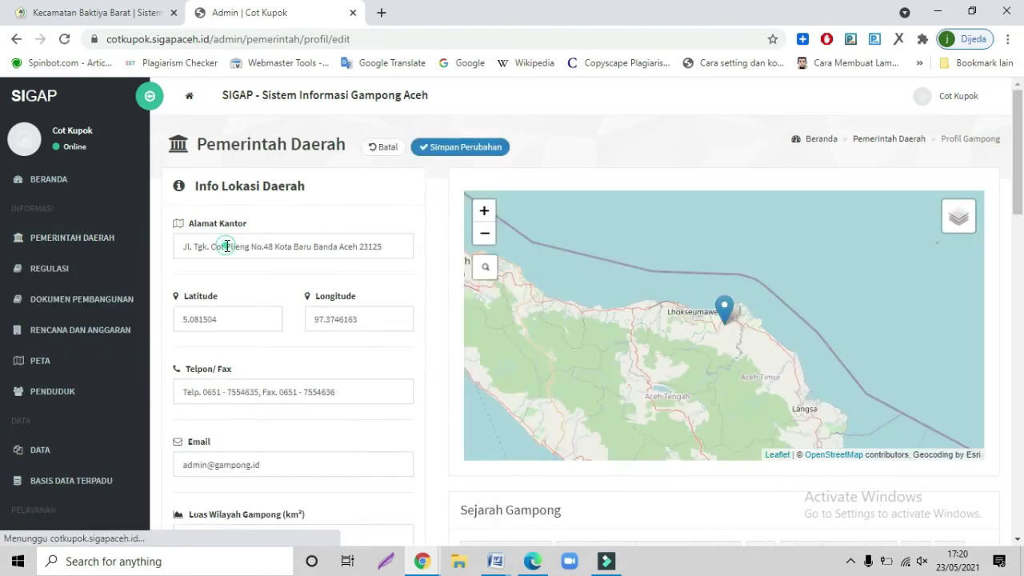
pyautogui.click(226, 245)
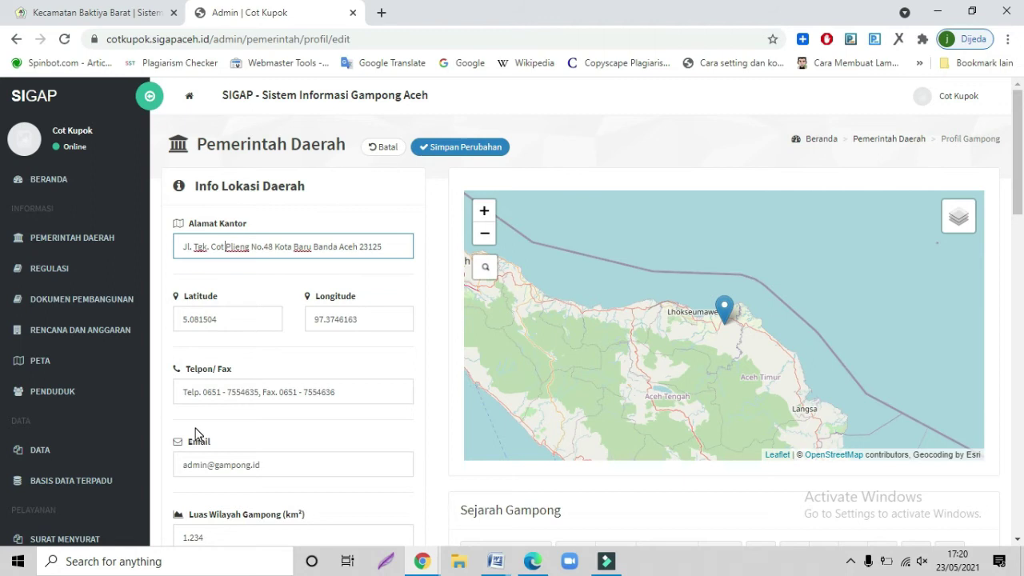
pyautogui.scroll(-3, 268, 365)
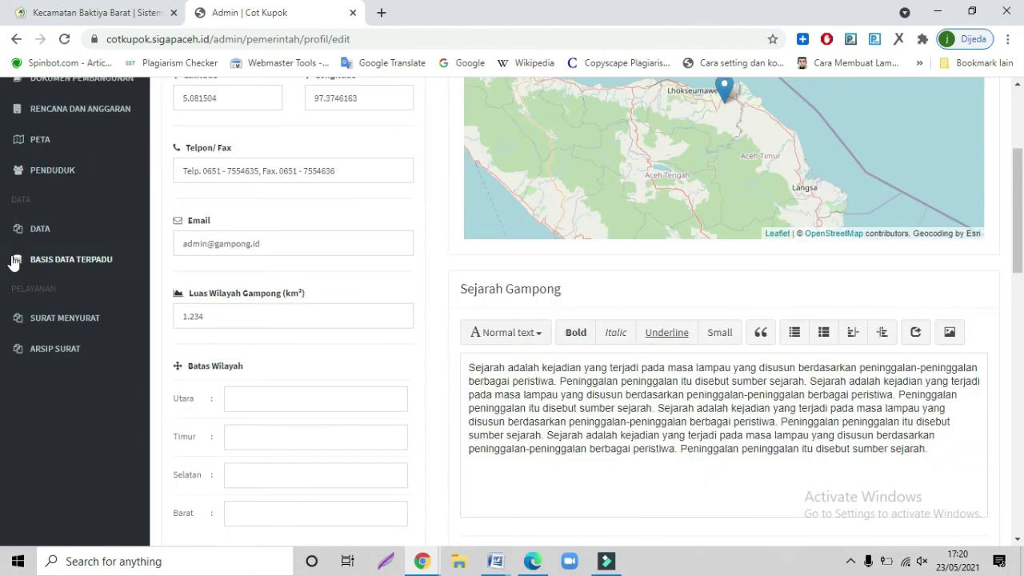
pyautogui.scroll(3, 164, 359)
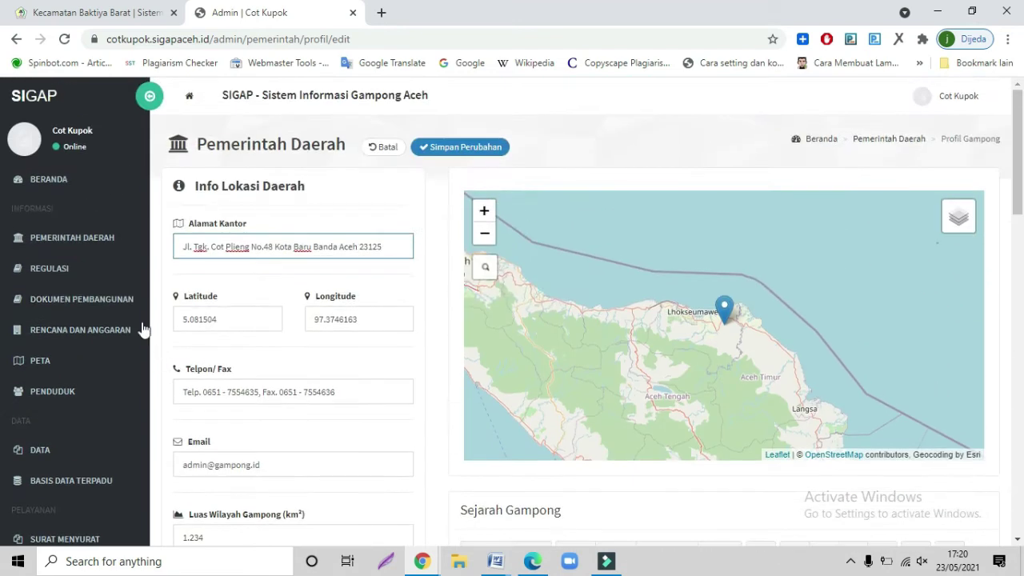
pyautogui.click(95, 240)
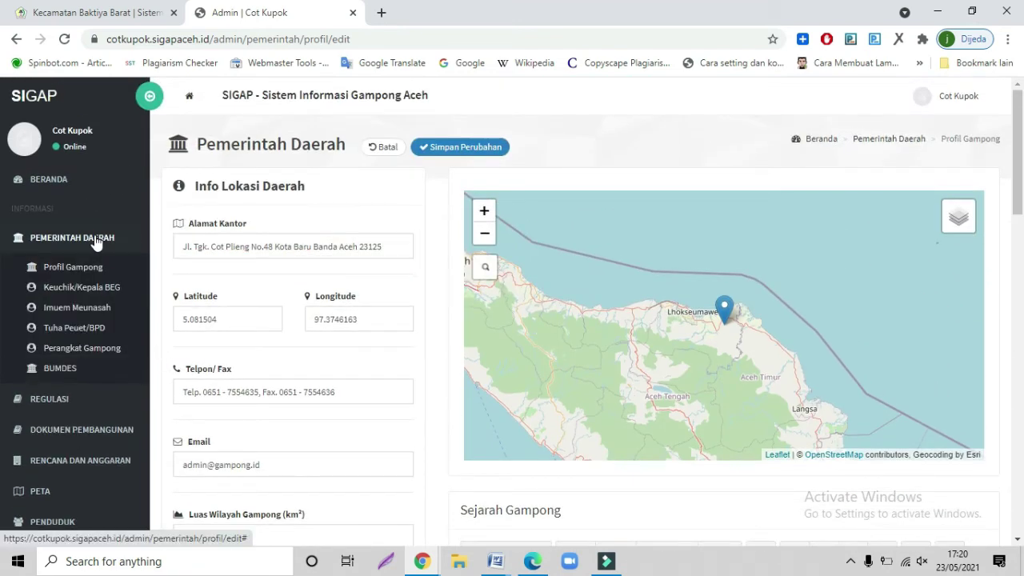
pyautogui.click(75, 287)
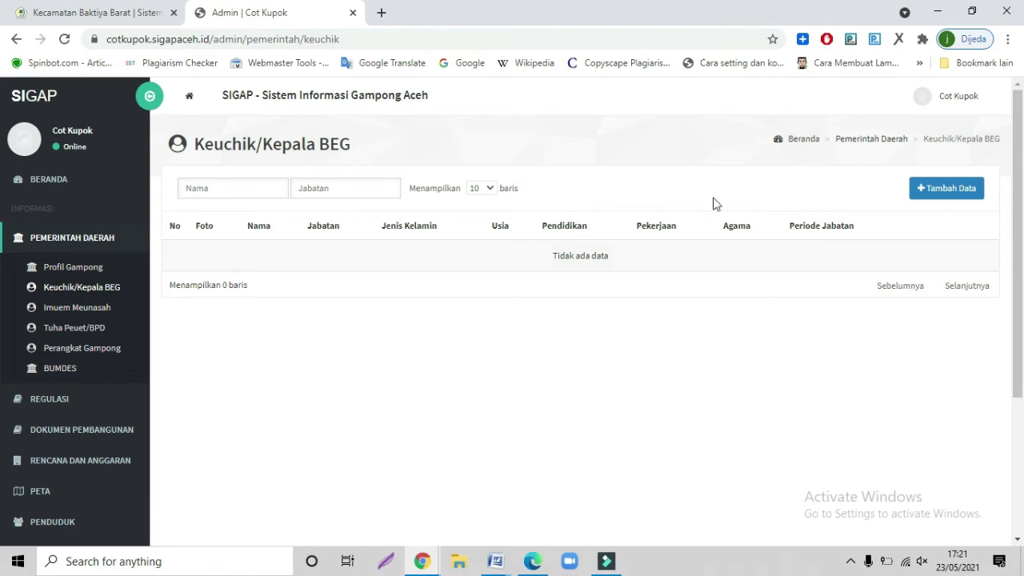
# - Choose Tambah Data on the Keuchik/Kepala BEG list
pyautogui.click(925, 192)
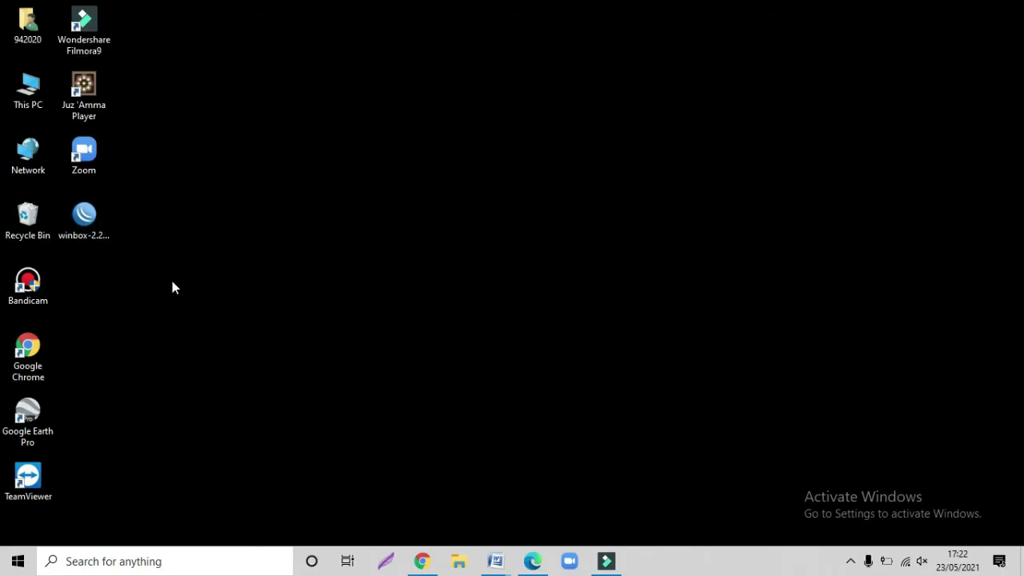
# - Relaunch Chrome and type 'k' in the address bar to autocomplete kecbaktiyabarat.sigapaceh.id
pyautogui.doubleClick(46, 352)
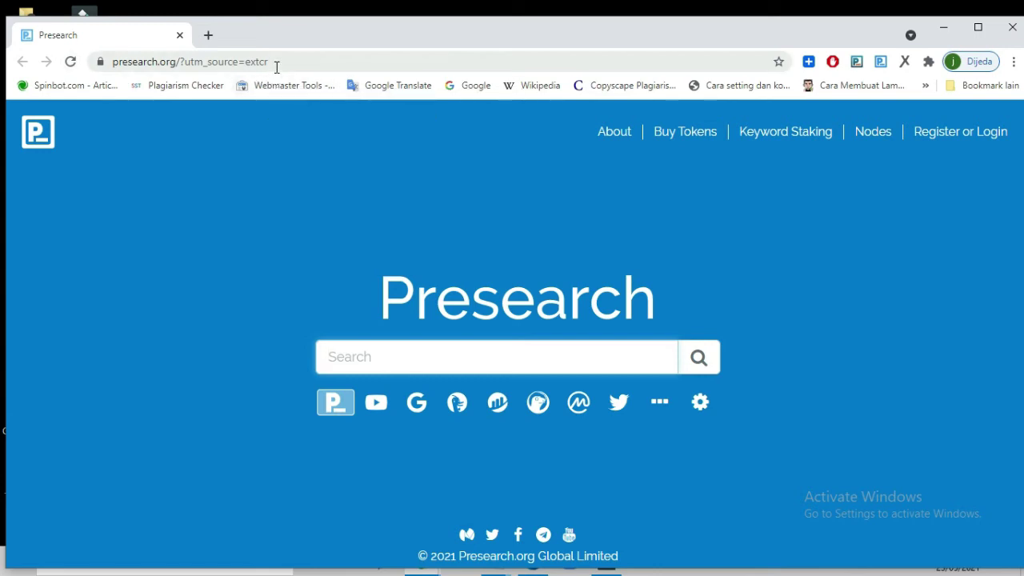
pyautogui.click(276, 67)
pyautogui.write('kecbaktiyabarat.sigapaceh.id')
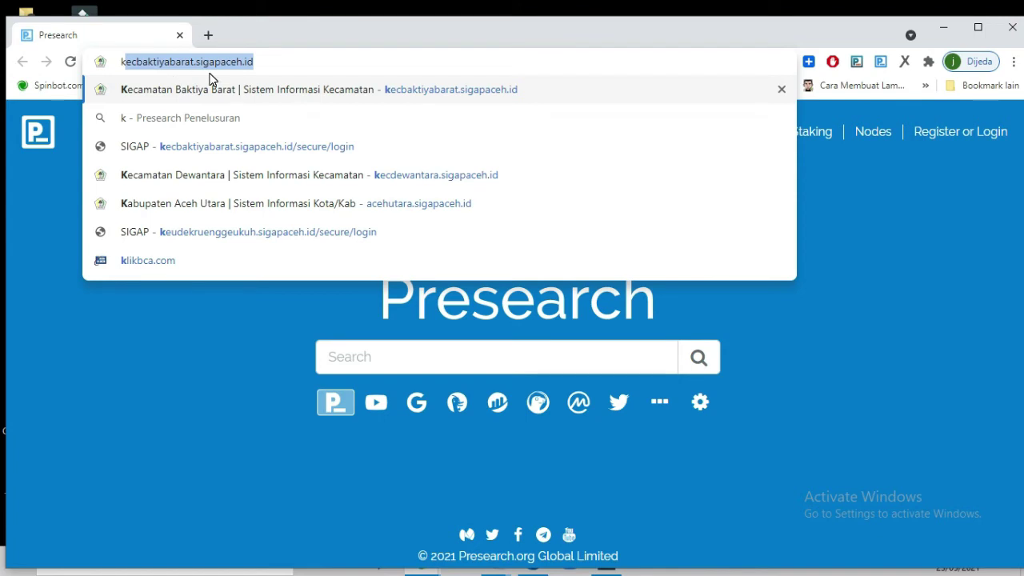
# - Load kecbaktiyabarat.sigapaceh.id and scroll through its 26 village sites, district details and Seuramo Kecamatan links
pyautogui.press('Return')
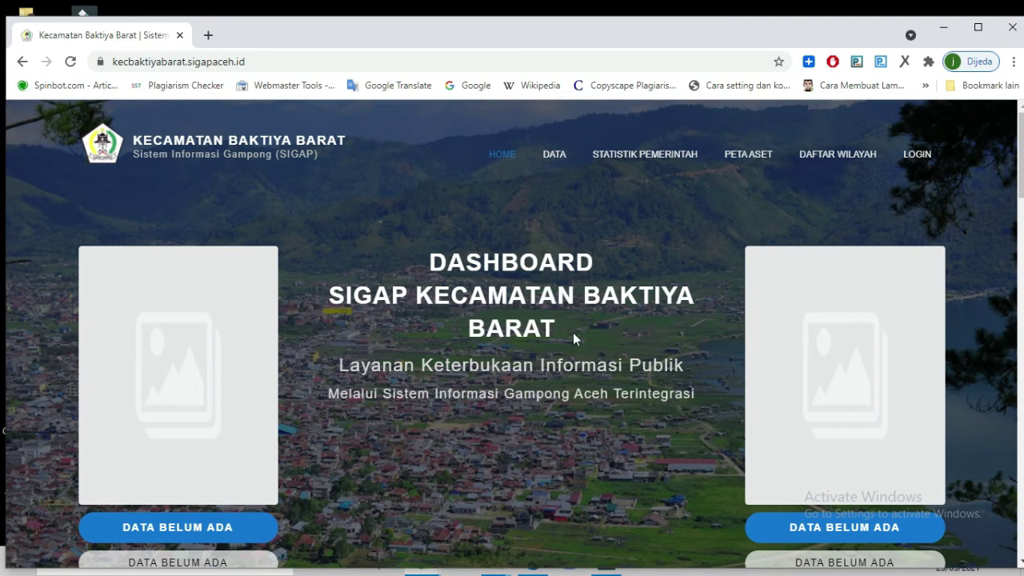
pyautogui.scroll(-5, 648, 301)
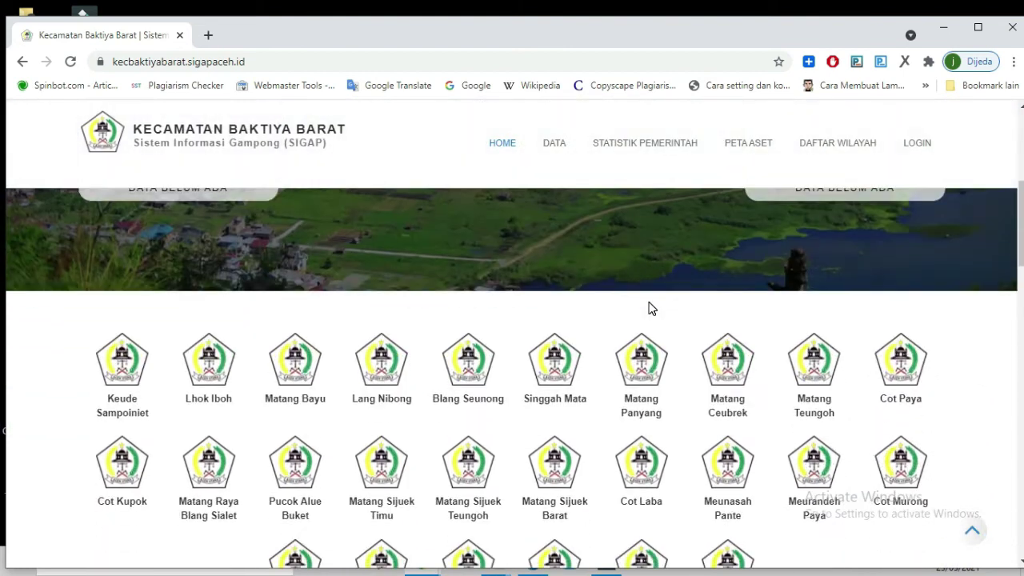
pyautogui.scroll(-10, 648, 308)
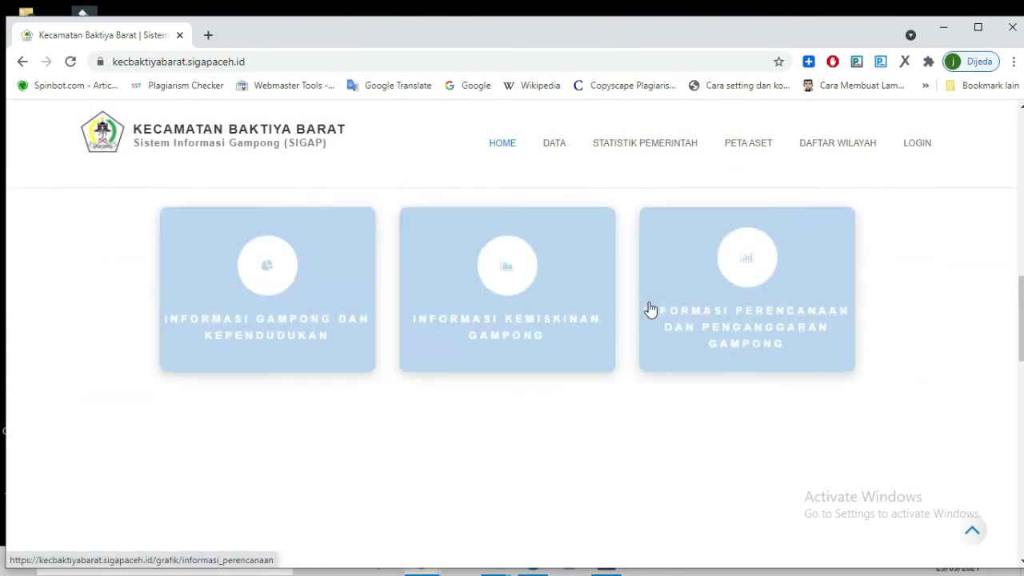
pyautogui.scroll(-4, 650, 309)
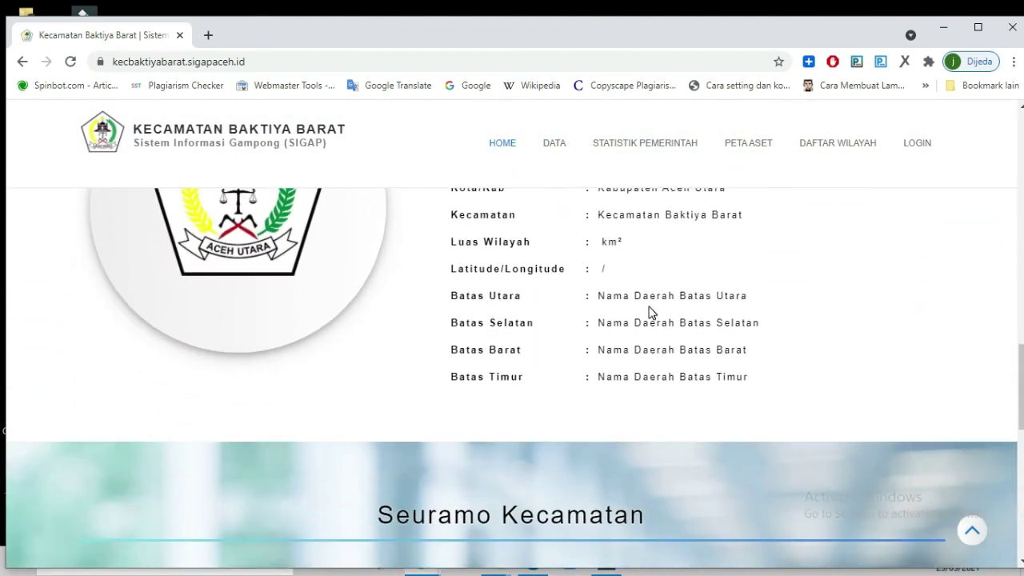
pyautogui.scroll(3, 649, 312)
pyautogui.scroll(-2, 650, 314)
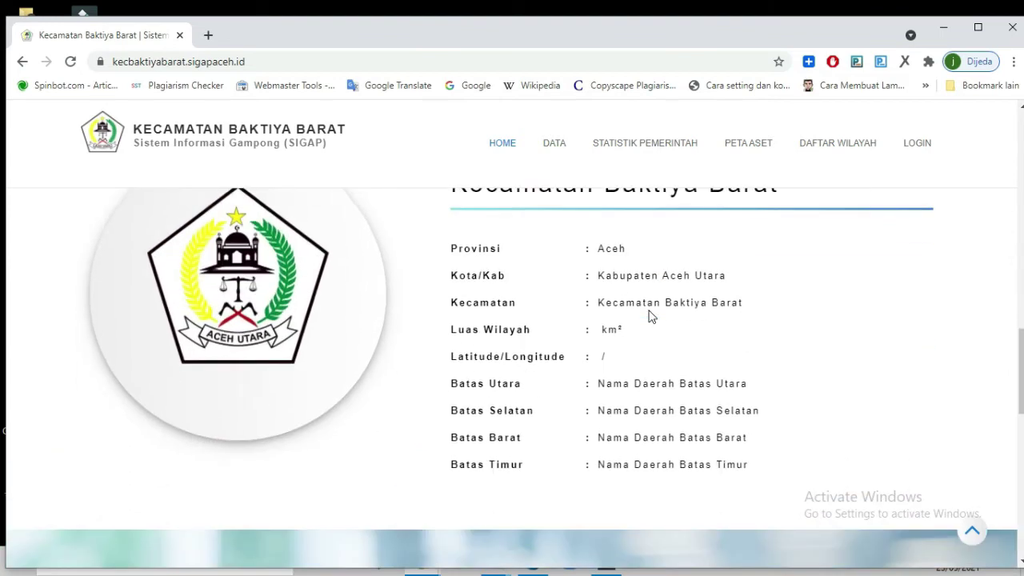
pyautogui.scroll(-5, 650, 317)
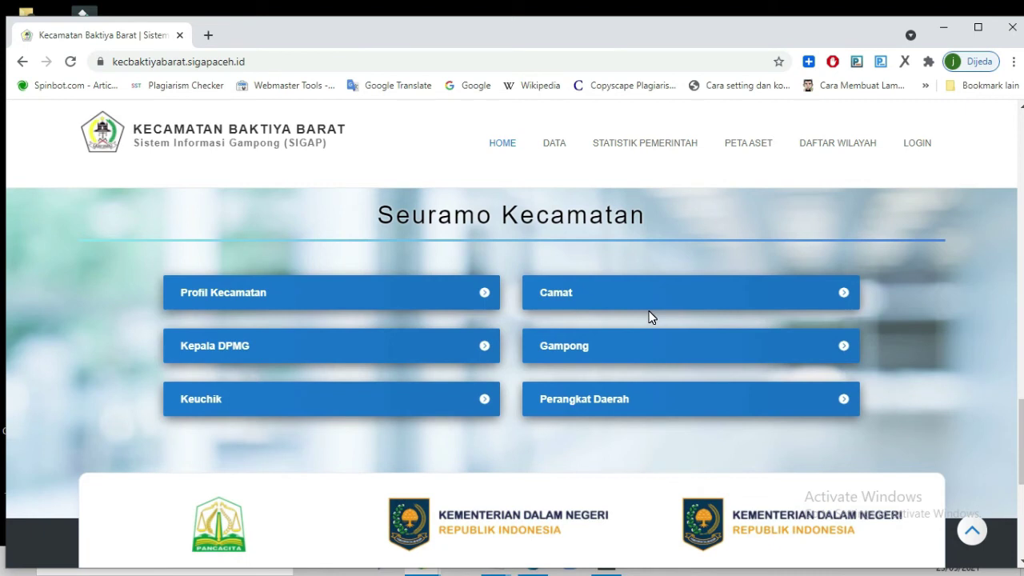
pyautogui.scroll(-2, 651, 318)
pyautogui.scroll(3, 637, 318)
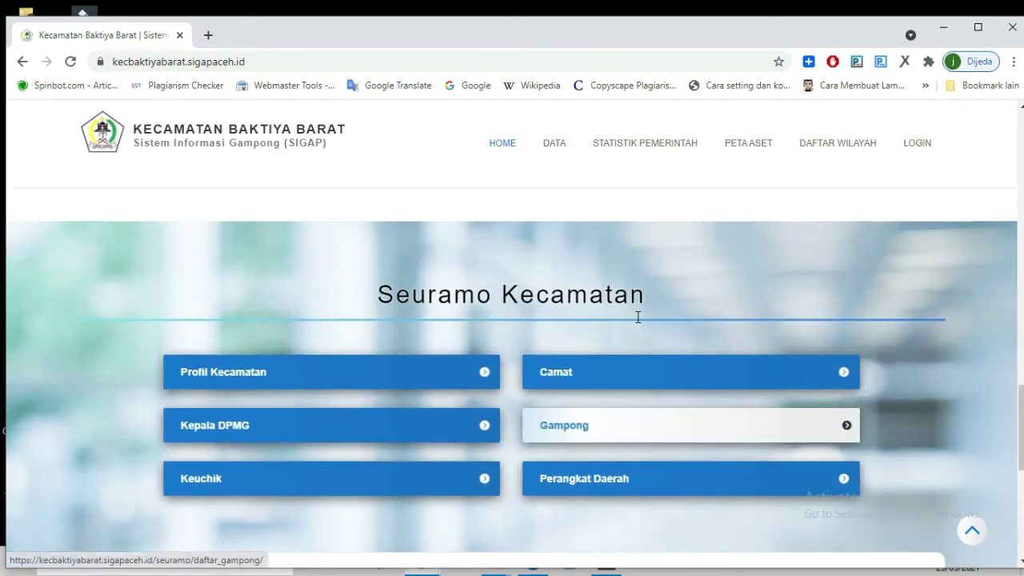
pyautogui.scroll(7, 637, 315)
pyautogui.scroll(-14, 637, 315)
pyautogui.scroll(2, 640, 314)
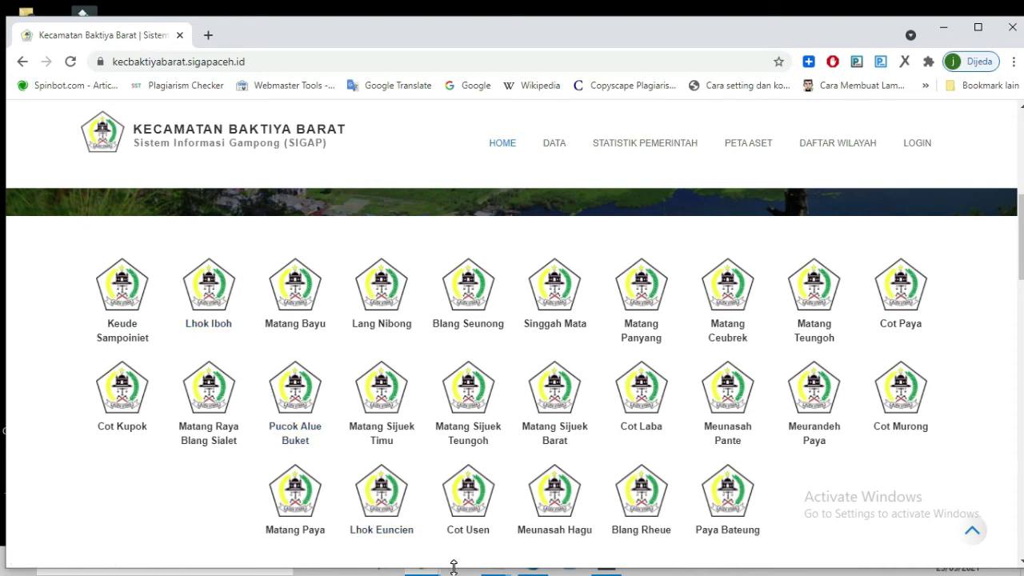
pyautogui.scroll(-1, 381, 344)
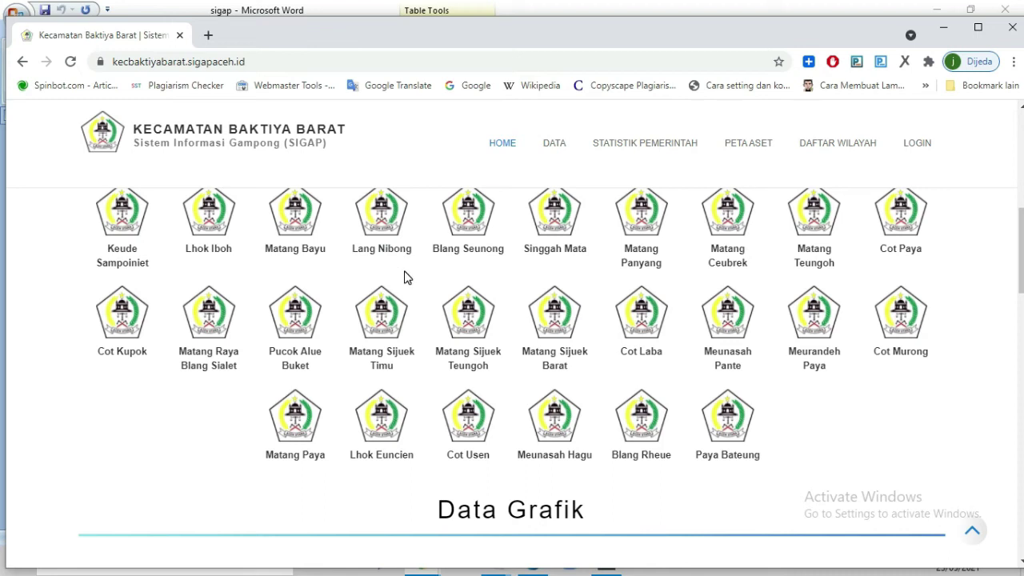
# - Open the Cot Paya village homepage in a new tab and scroll through its info cards and village details
pyautogui.click(899, 218)
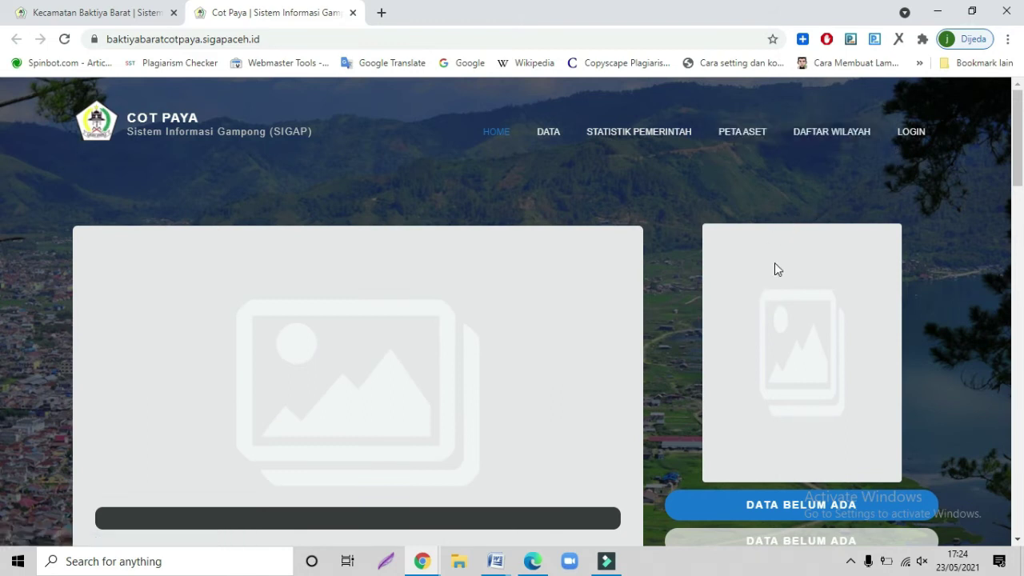
pyautogui.scroll(-3, 489, 284)
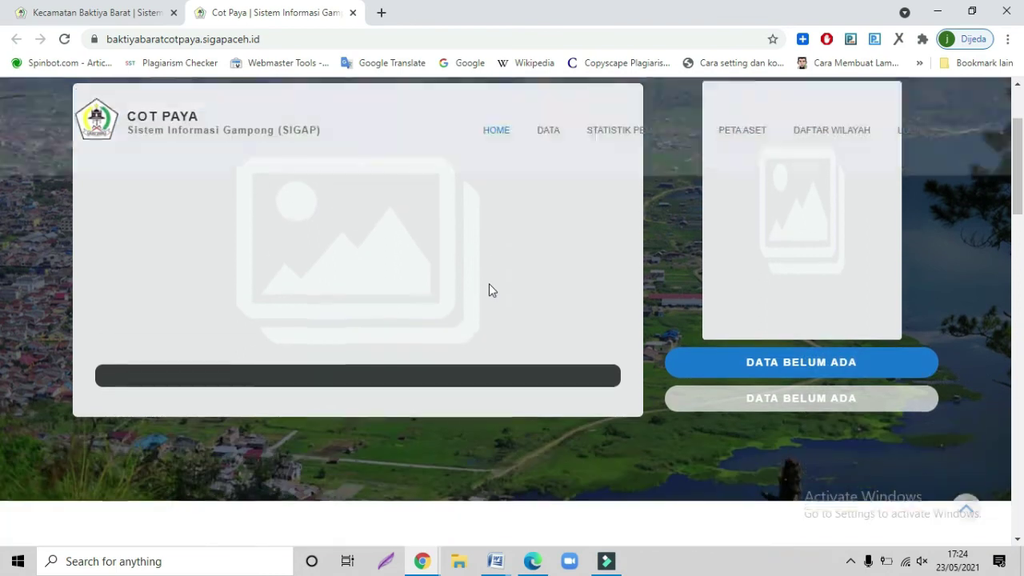
pyautogui.scroll(-3, 488, 283)
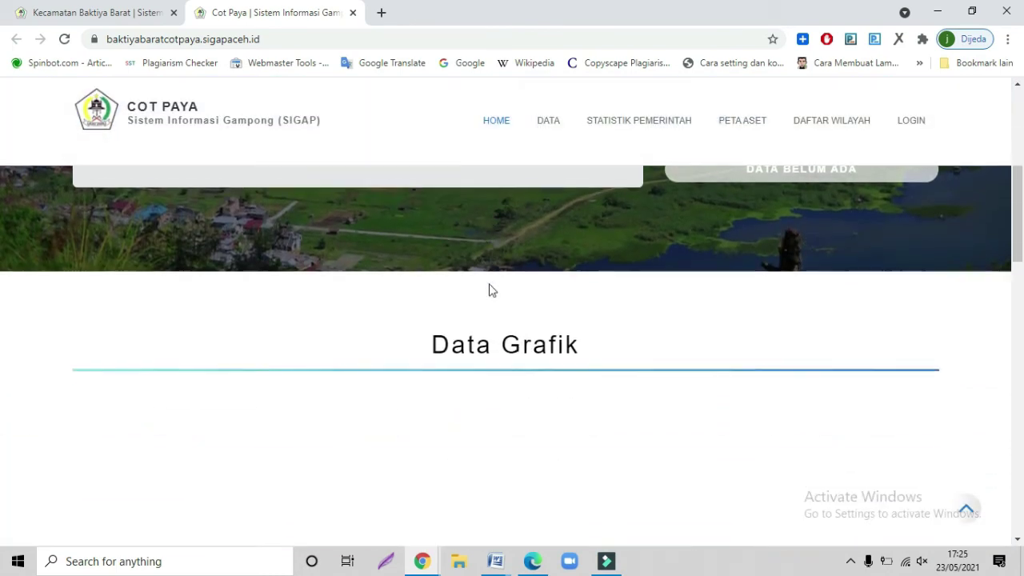
pyautogui.scroll(-3, 490, 289)
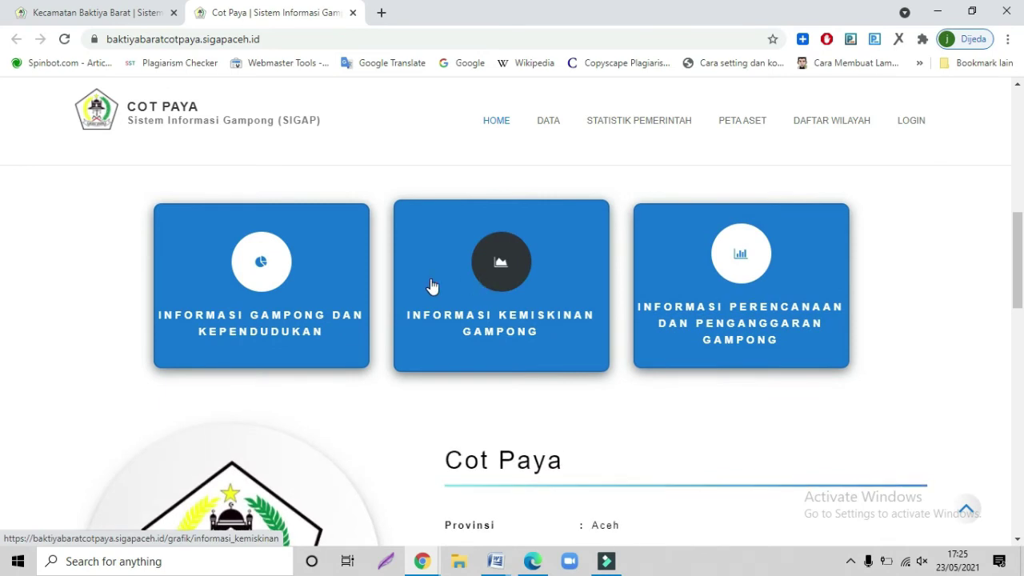
pyautogui.scroll(-8, 429, 286)
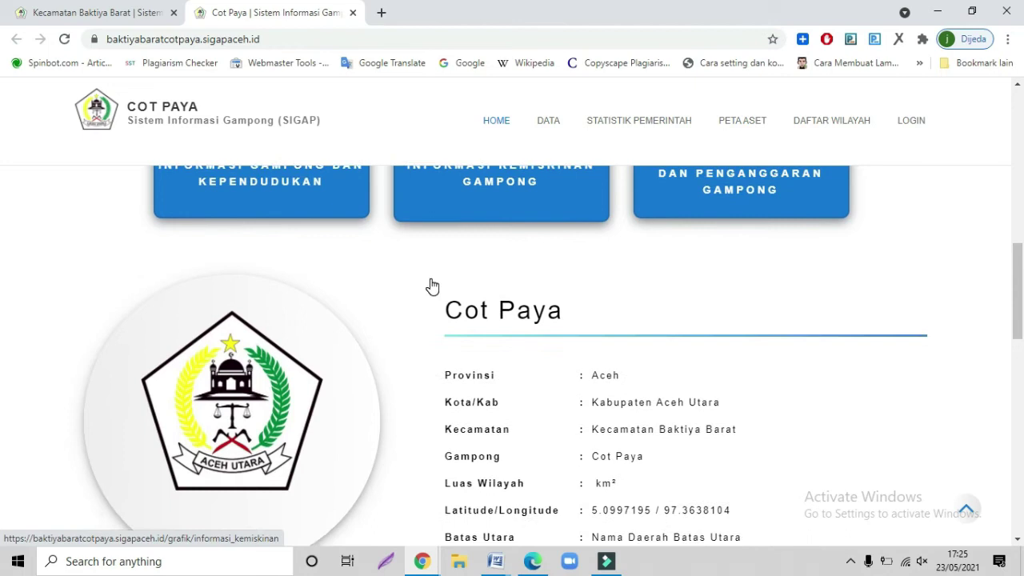
pyautogui.scroll(3, 477, 256)
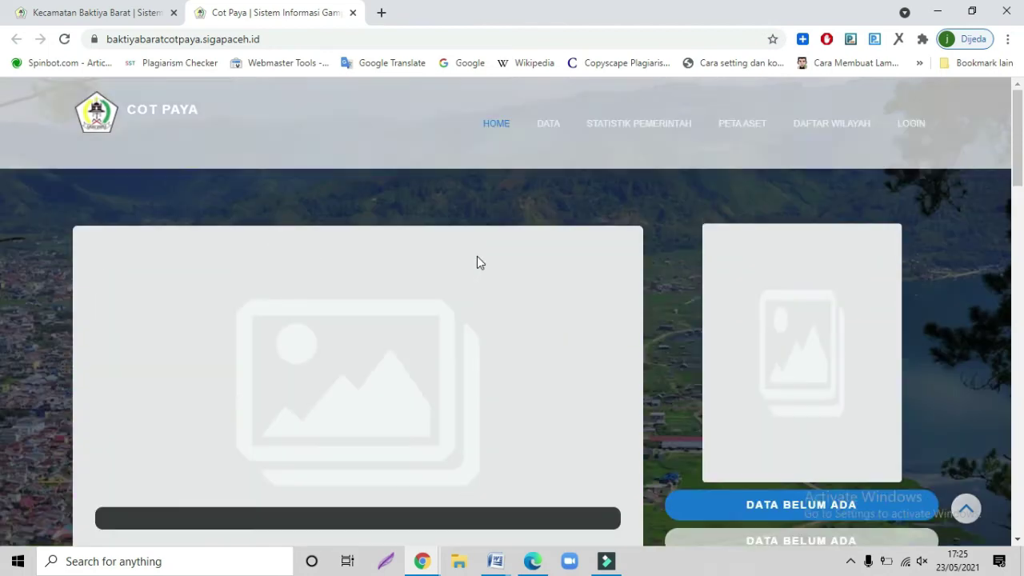
# - Open the Cot Paya login page, then switch to the Word Document1 holding the noted phone number
pyautogui.click(903, 136)
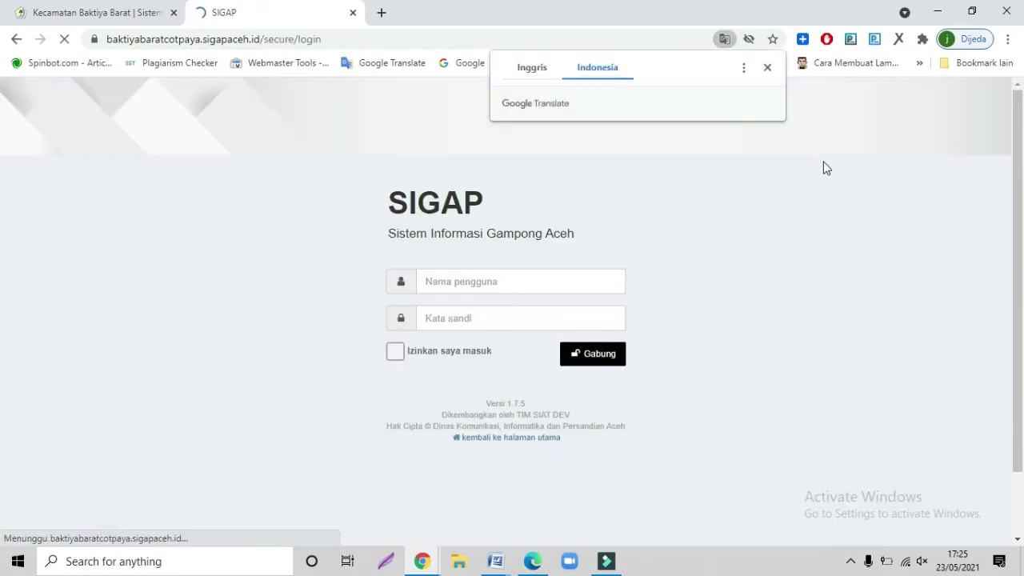
pyautogui.click(484, 279)
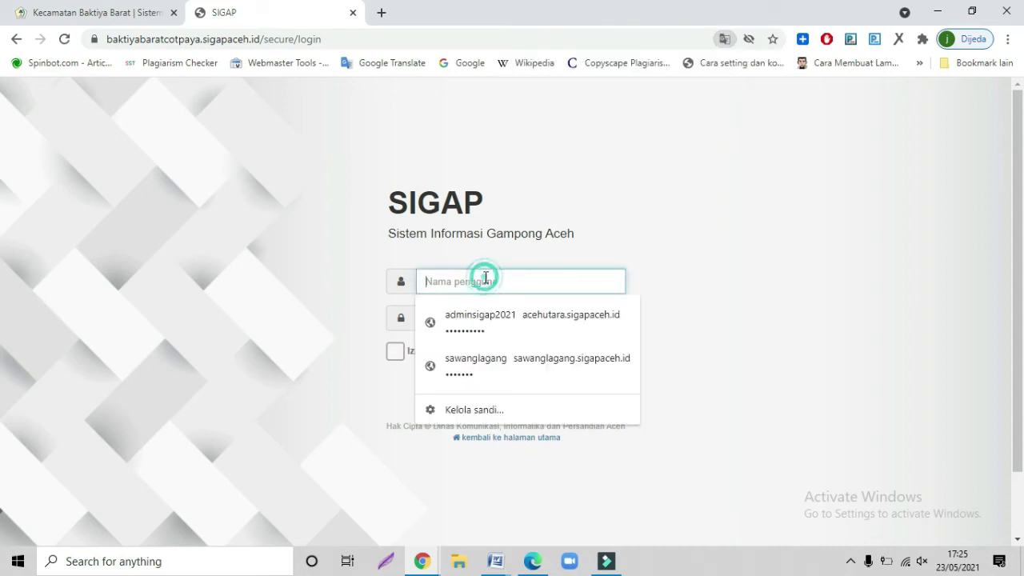
pyautogui.click(483, 281)
pyautogui.click(702, 294)
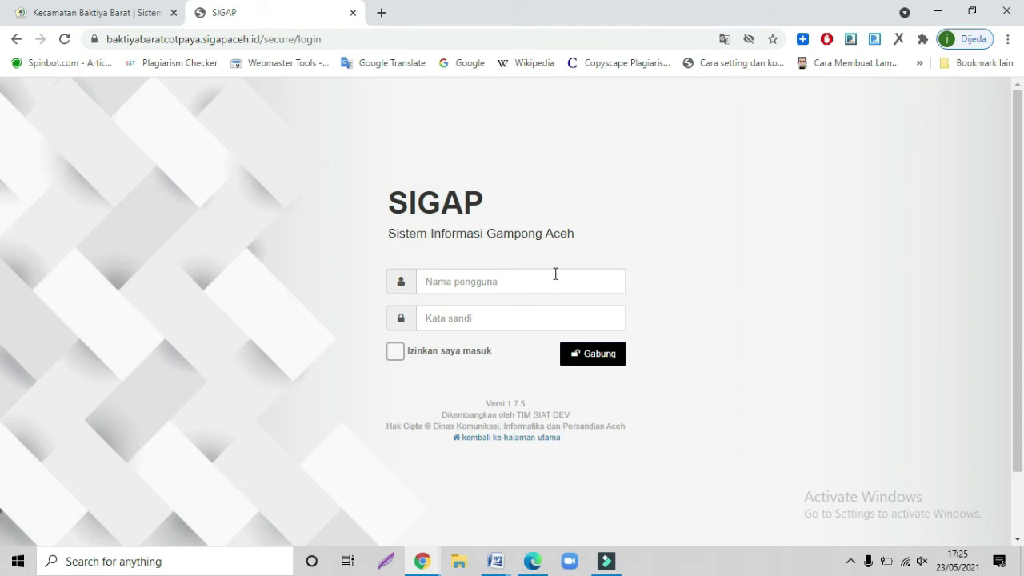
pyautogui.click(488, 563)
pyautogui.click(524, 518)
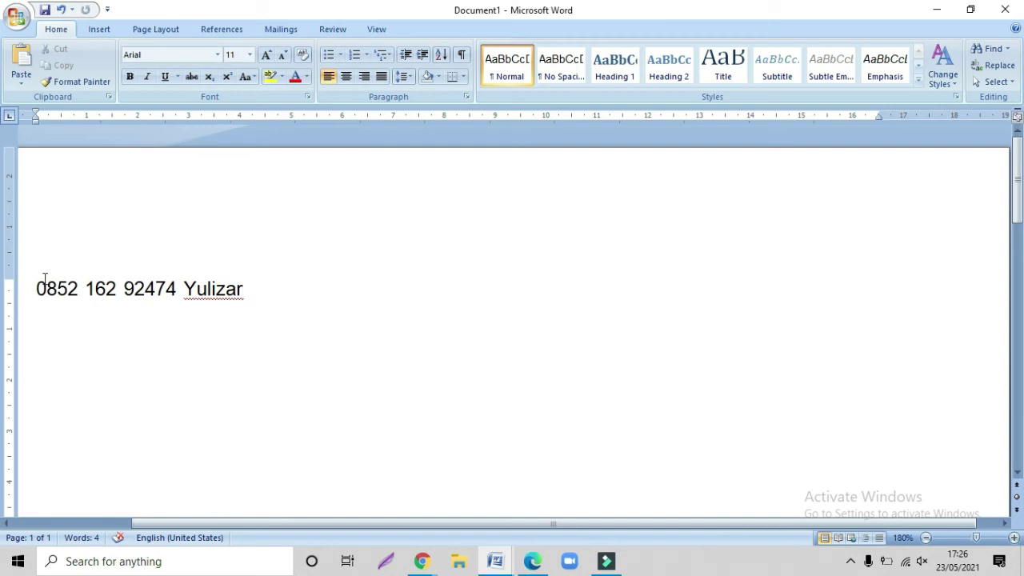
# - Check the noted phone number in Document1, then return to the SIGAP login page in Chrome
pyautogui.moveTo(36, 286); pyautogui.dragTo(228, 308)
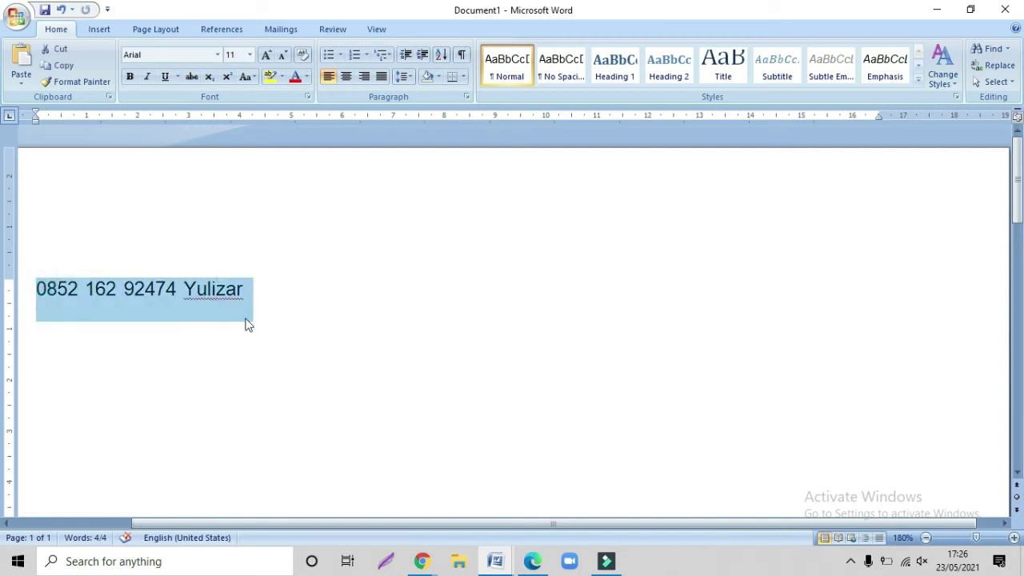
pyautogui.click(304, 334)
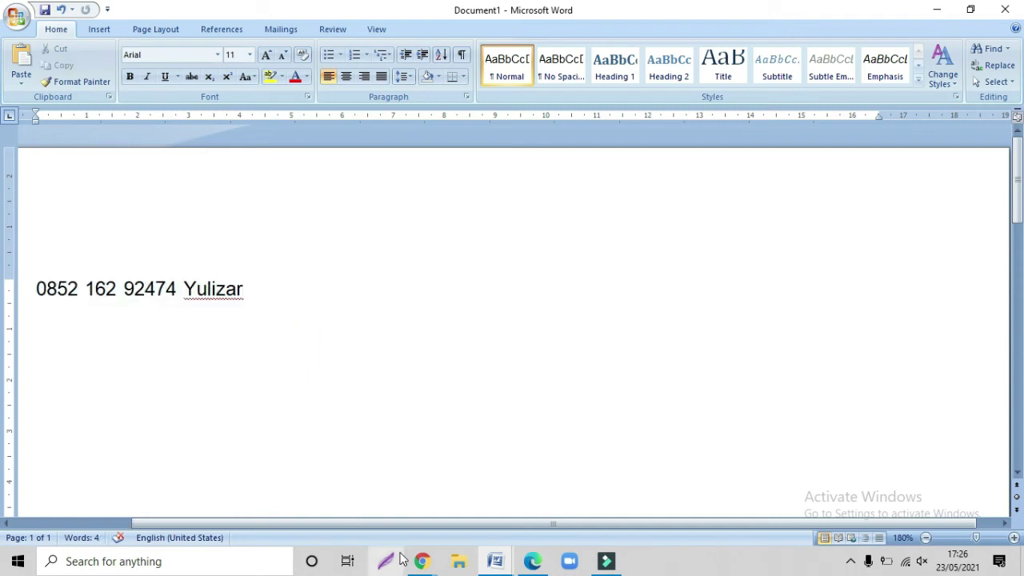
pyautogui.click(420, 561)
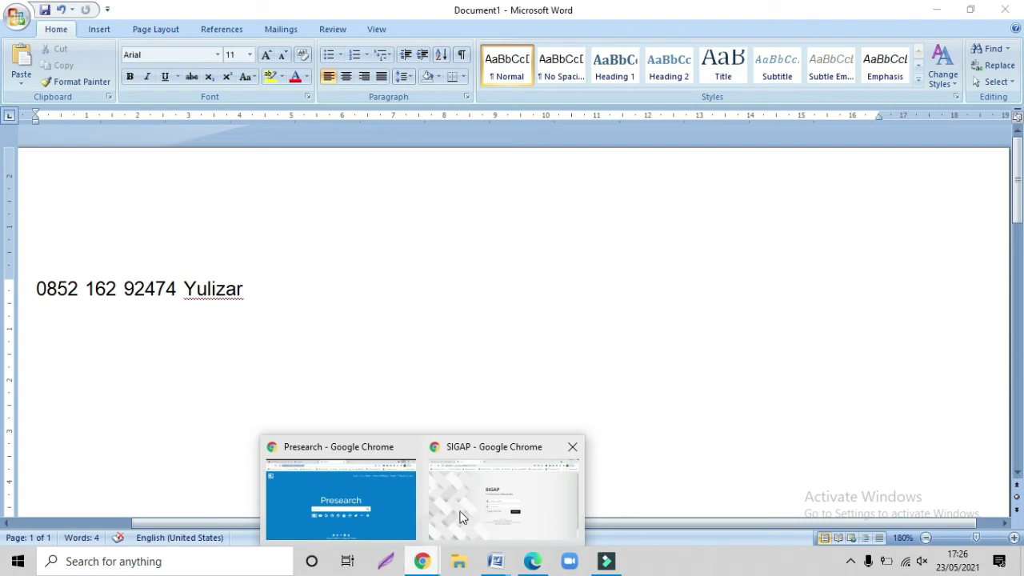
pyautogui.click(460, 512)
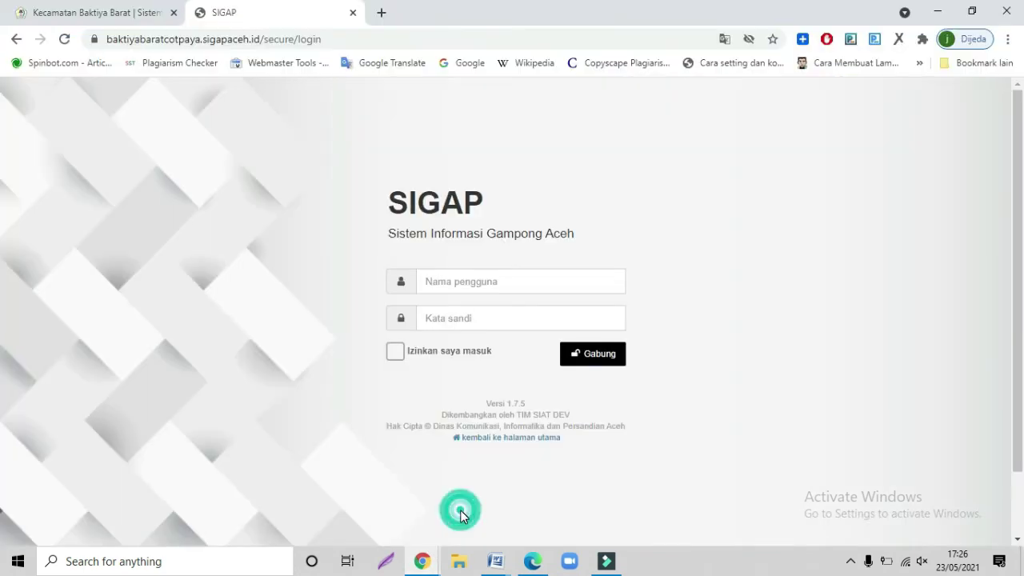
# - Sign in with the admin username and password, Izinkan saya masuk ticked, and the captcha answer
pyautogui.click(442, 282)
pyautogui.write('c')
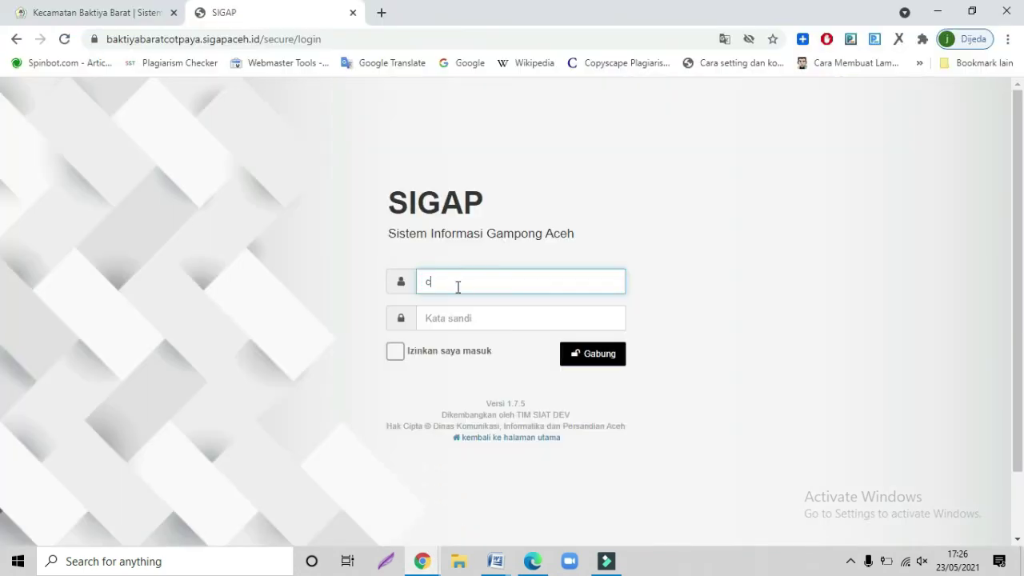
pyautogui.write('otpaya')
pyautogui.click(452, 311)
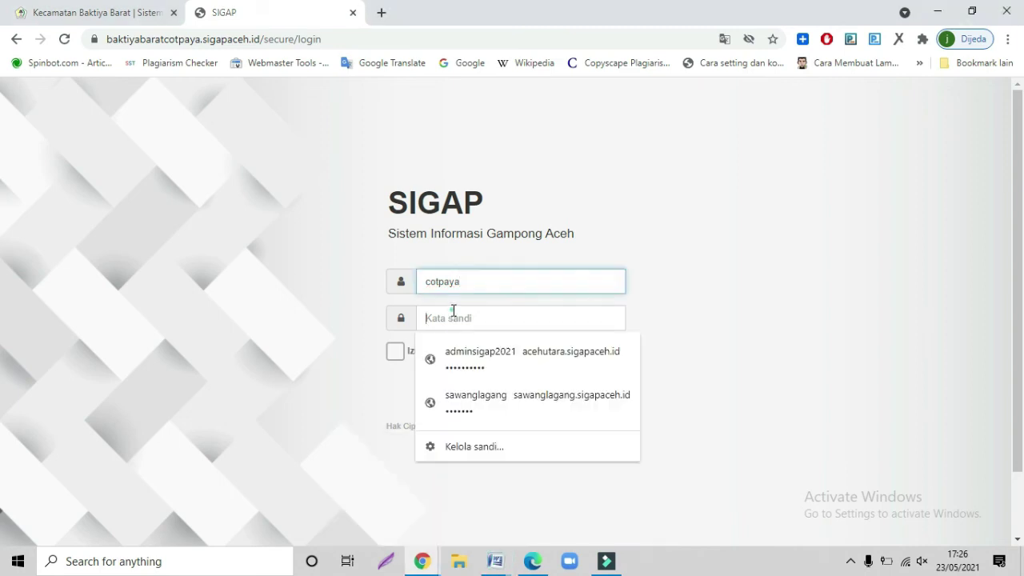
pyautogui.write('c')
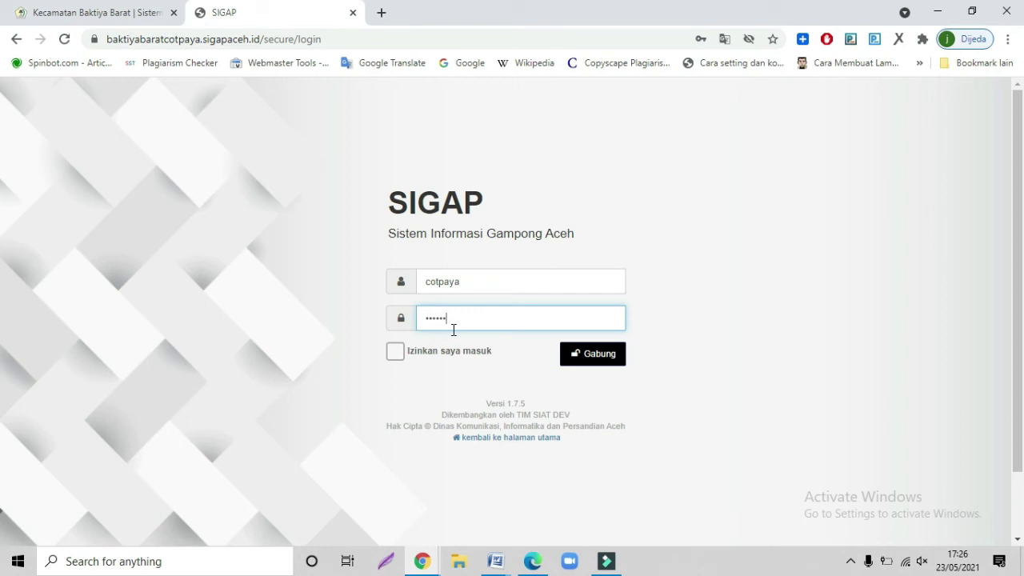
pyautogui.click(395, 352)
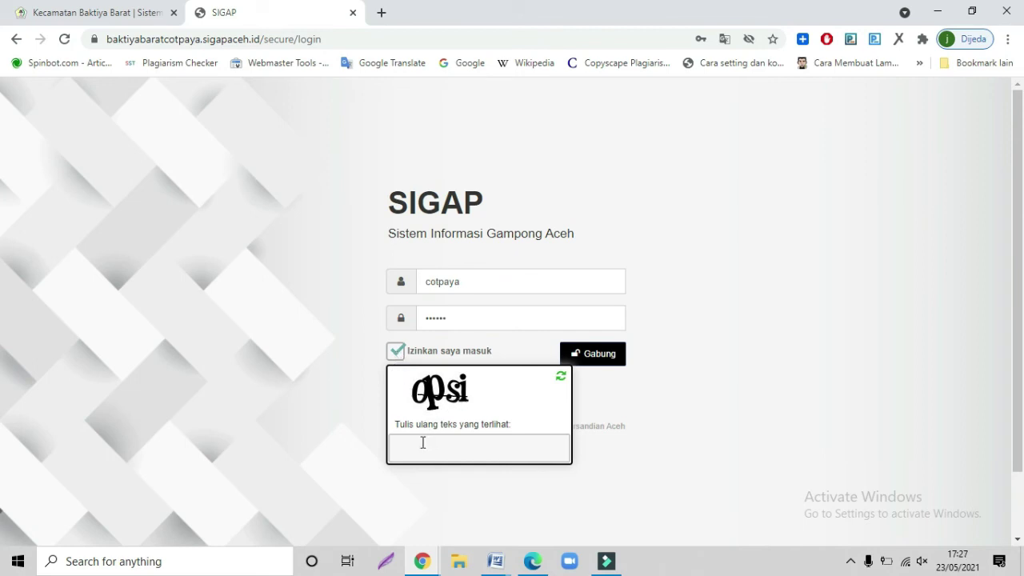
pyautogui.click(422, 444)
pyautogui.write('opsi')
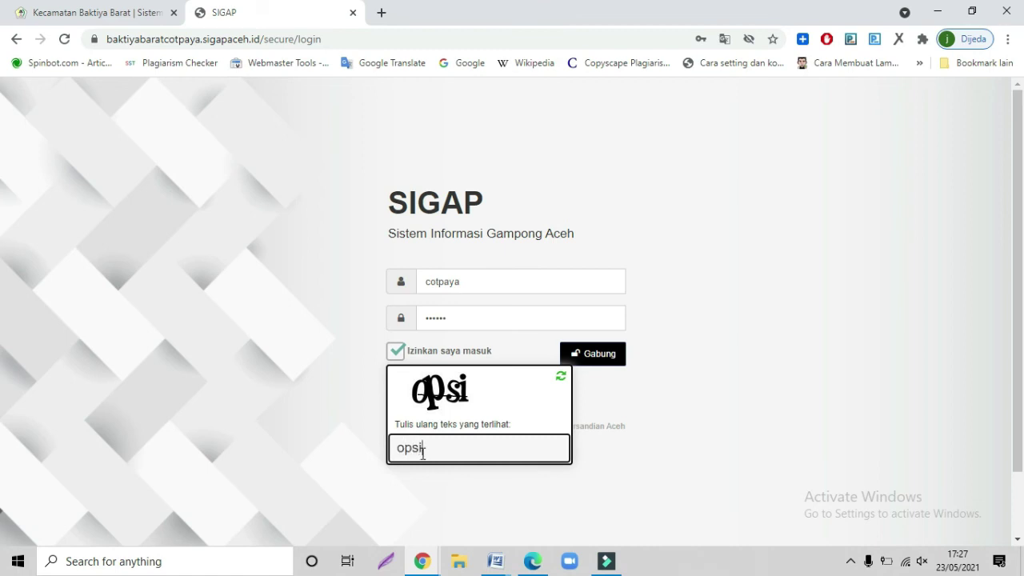
pyautogui.click(587, 366)
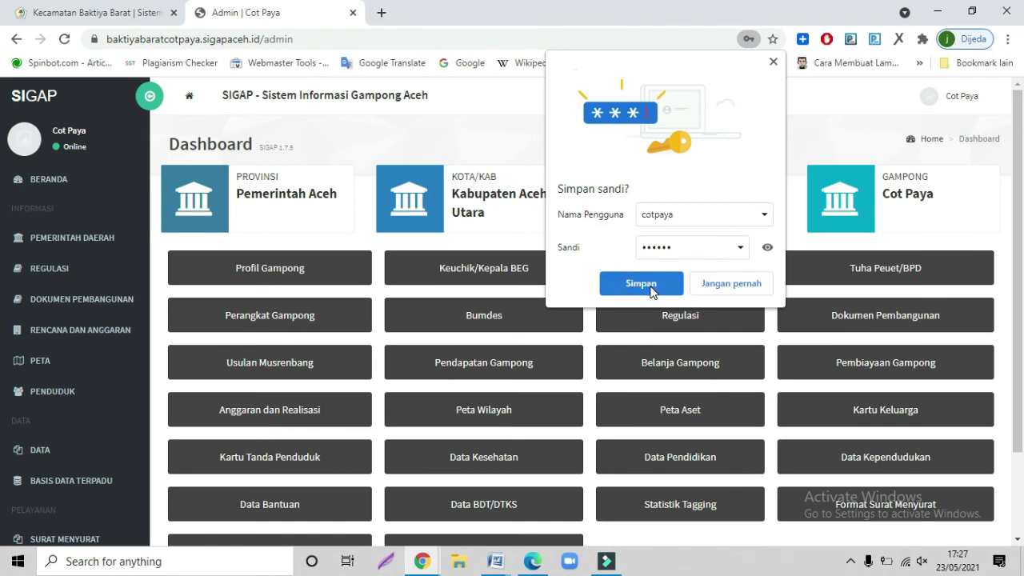
# - Decline saving the password and expand the Pemerintah Daerah, Regulasi and Dokumen Pembangunan sections
pyautogui.click(720, 288)
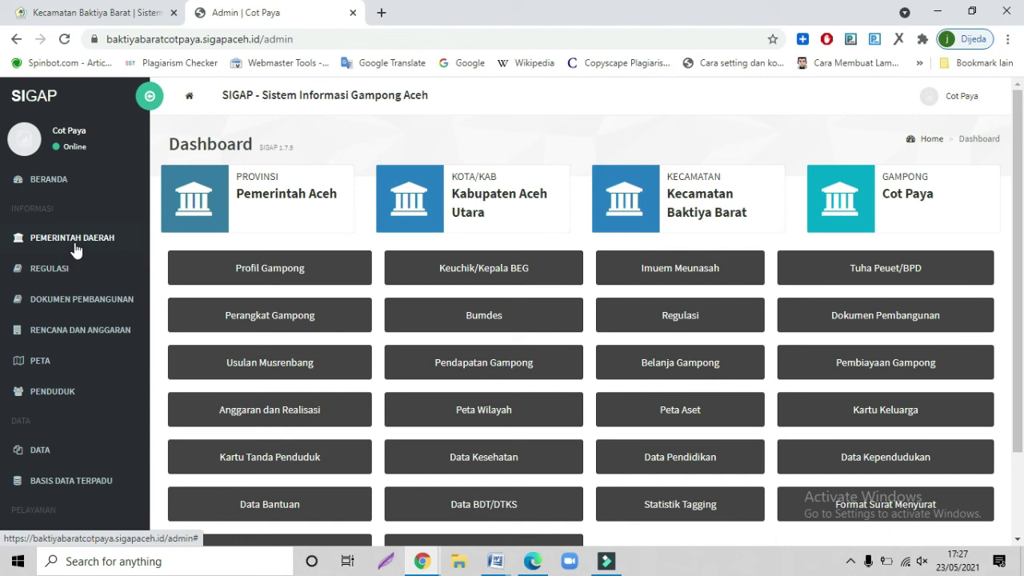
pyautogui.click(75, 240)
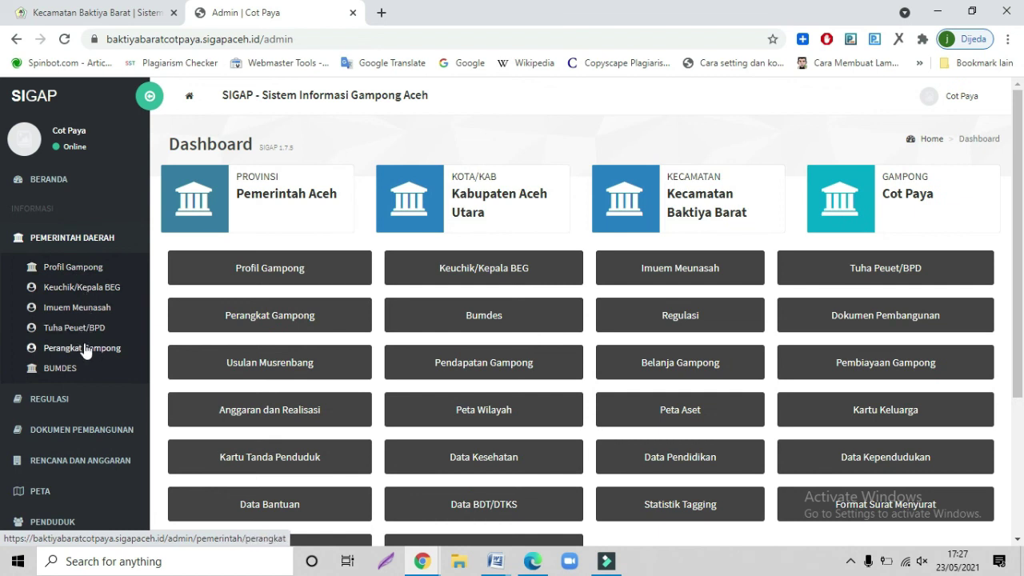
pyautogui.click(59, 404)
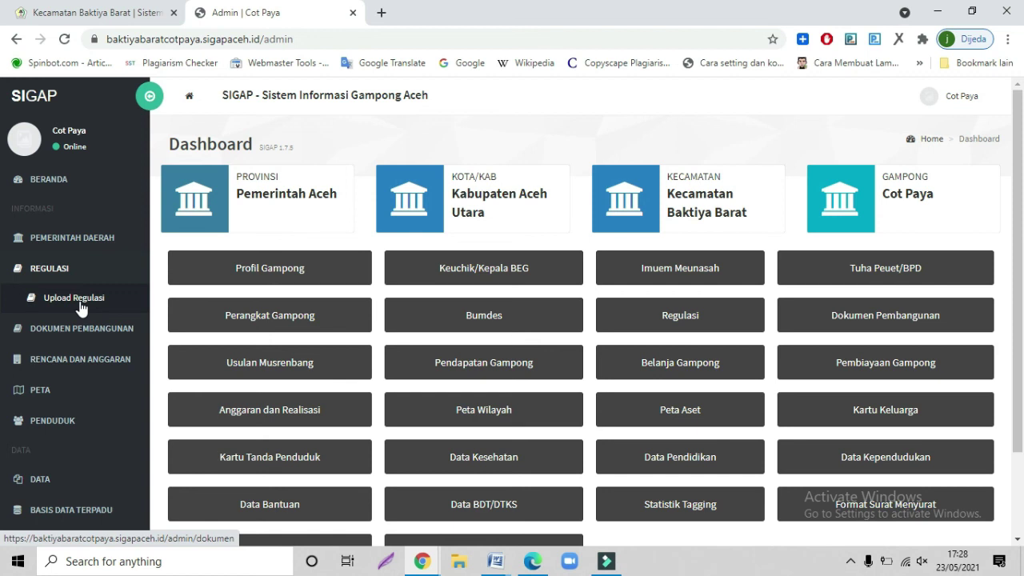
pyautogui.click(80, 328)
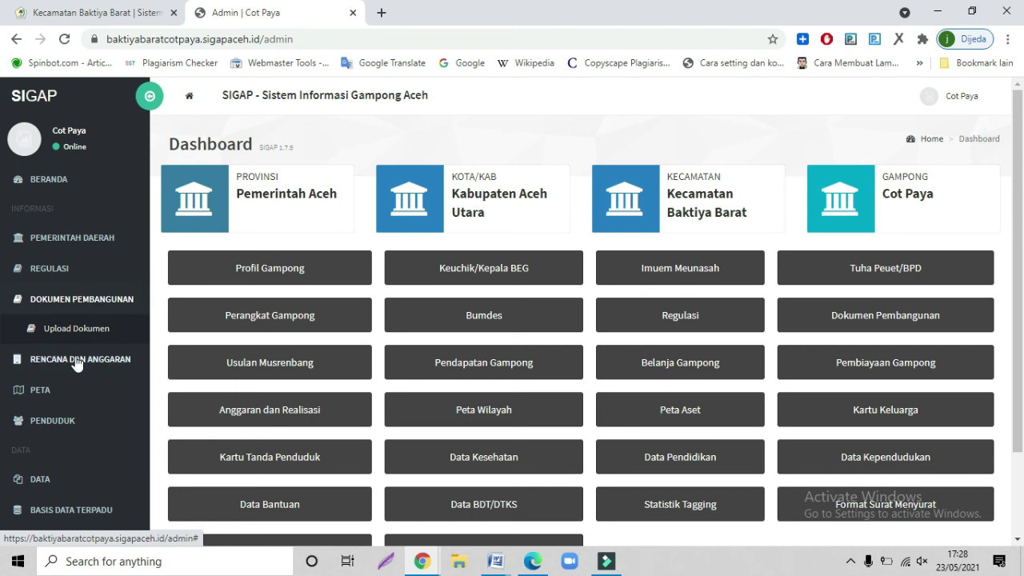
# - Expand the Rencana dan Anggaran, Peta and Penduduk sidebar sections
pyautogui.click(77, 359)
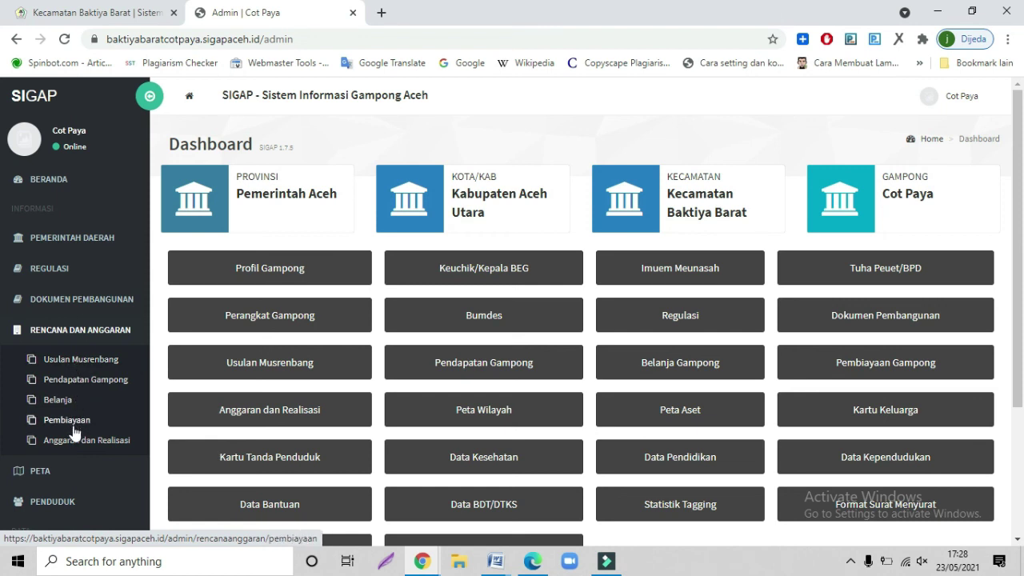
pyautogui.click(56, 469)
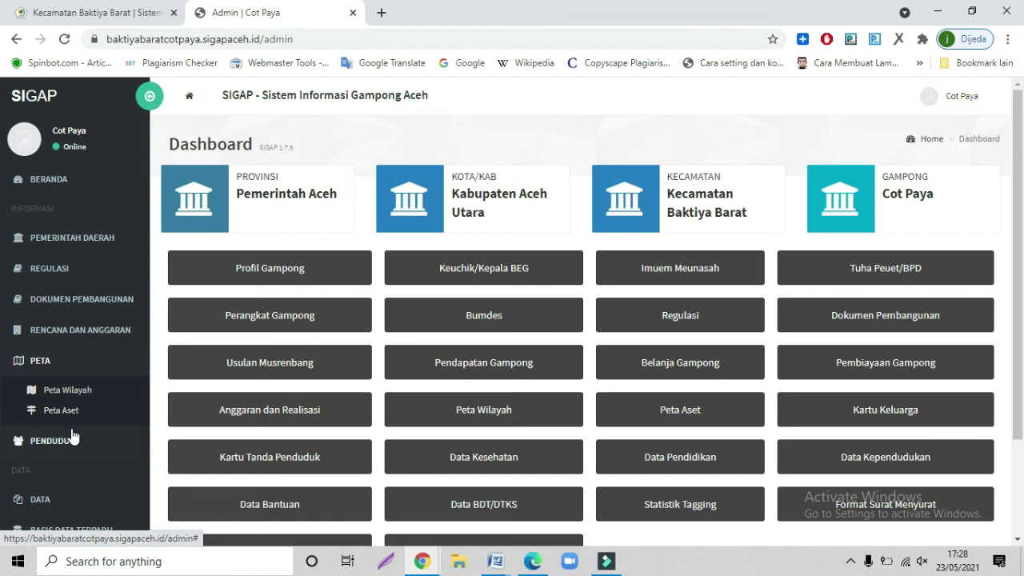
pyautogui.click(70, 438)
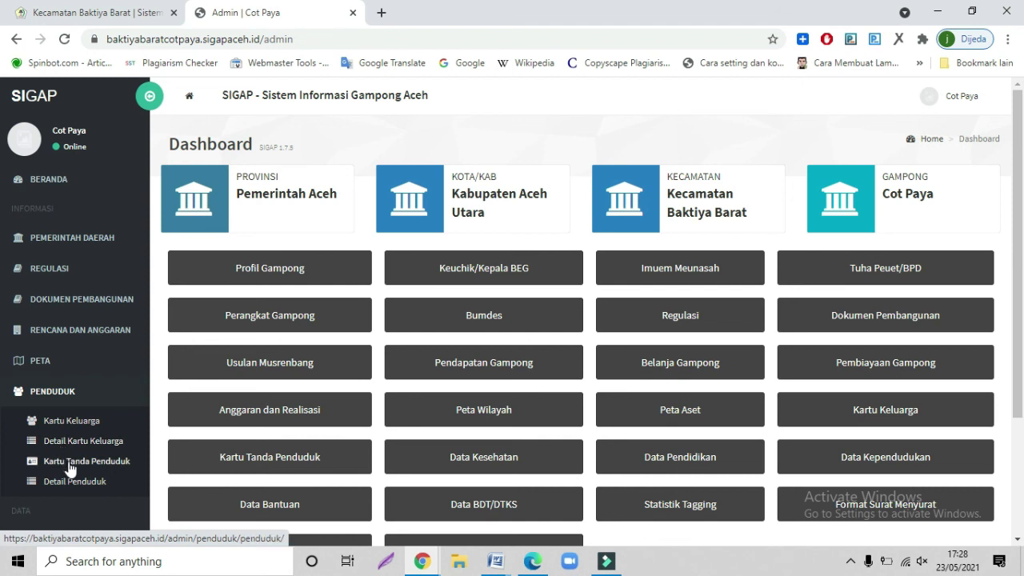
pyautogui.scroll(-2, 88, 447)
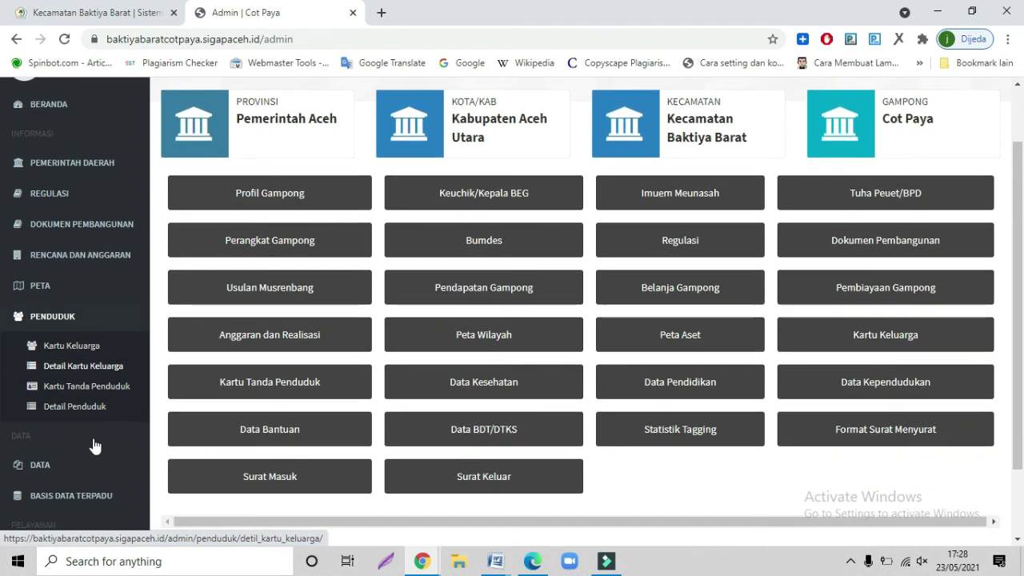
# - Expand Data and Surat Menyurat, view the Surat Keterangan page, then go back to Beranda
pyautogui.click(57, 468)
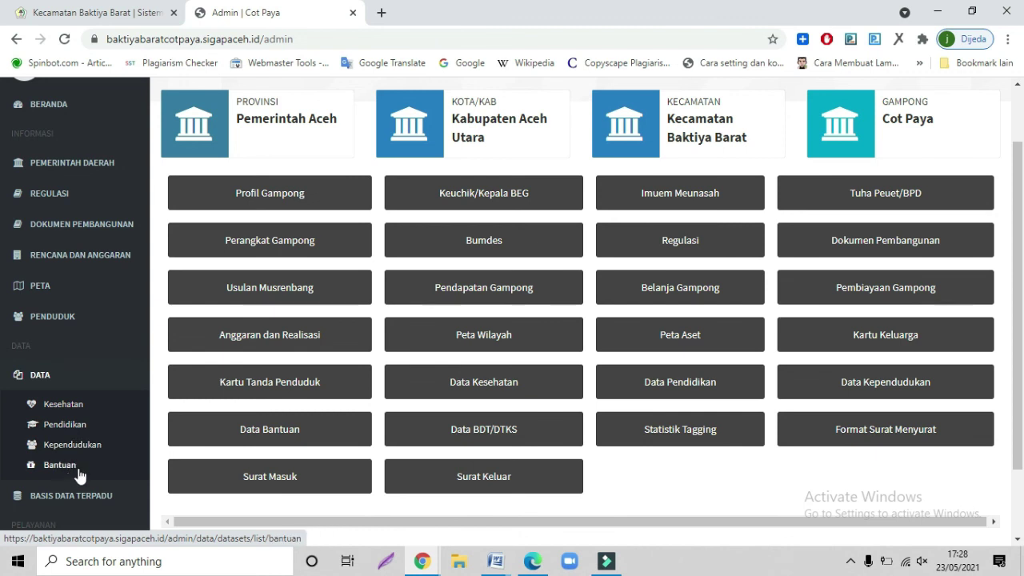
pyautogui.scroll(-2, 92, 460)
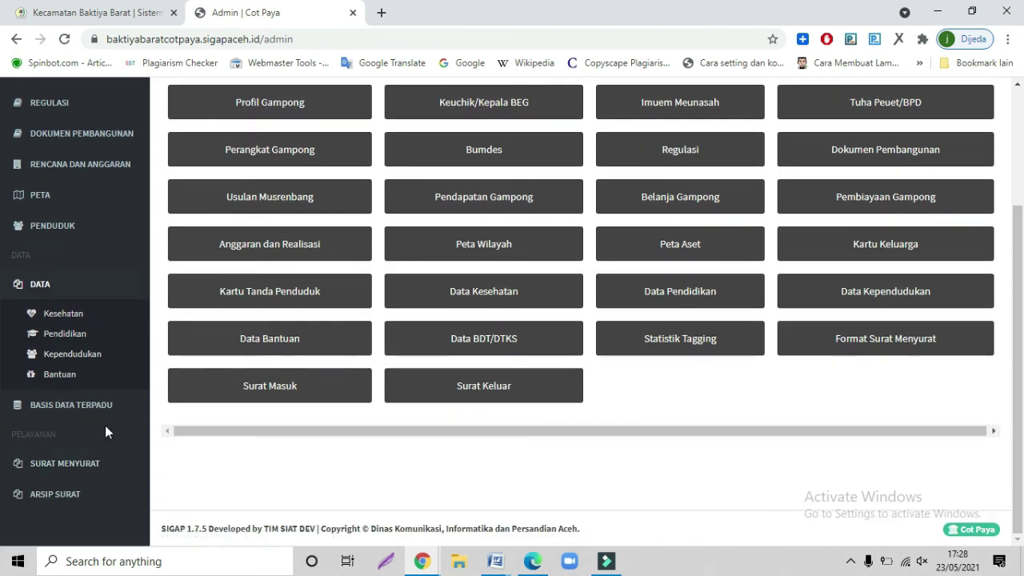
pyautogui.click(83, 462)
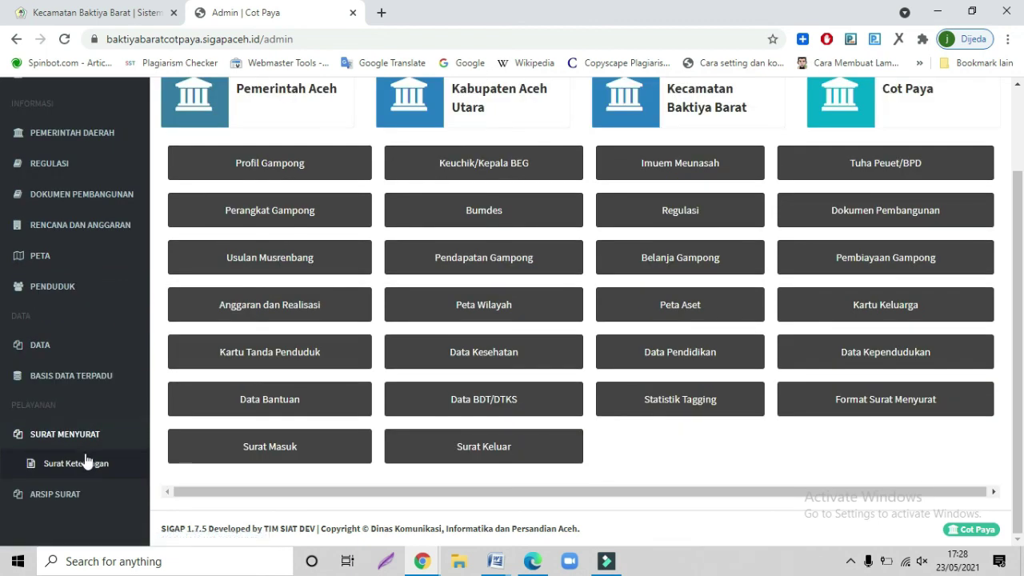
pyautogui.click(85, 467)
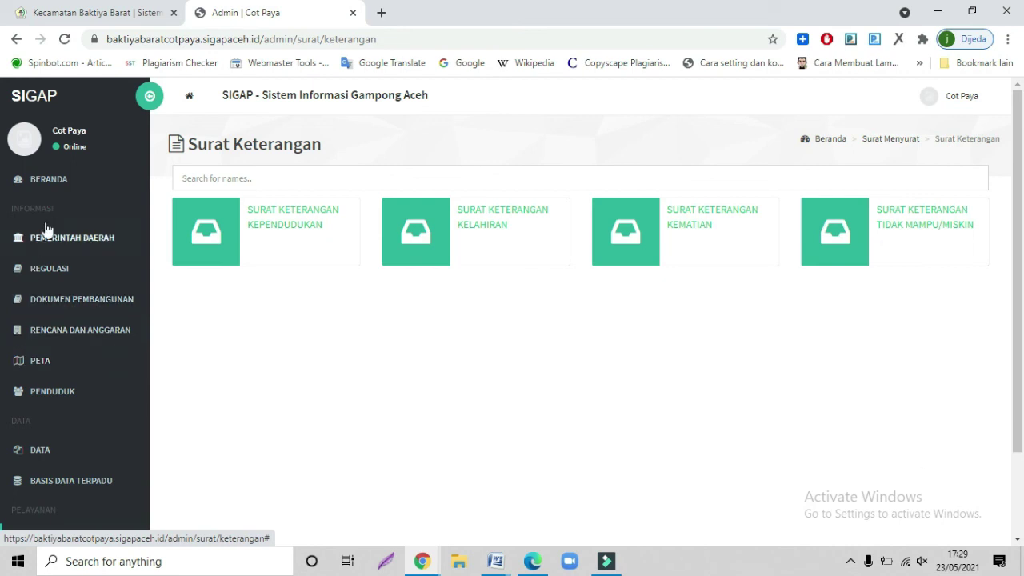
pyautogui.click(67, 188)
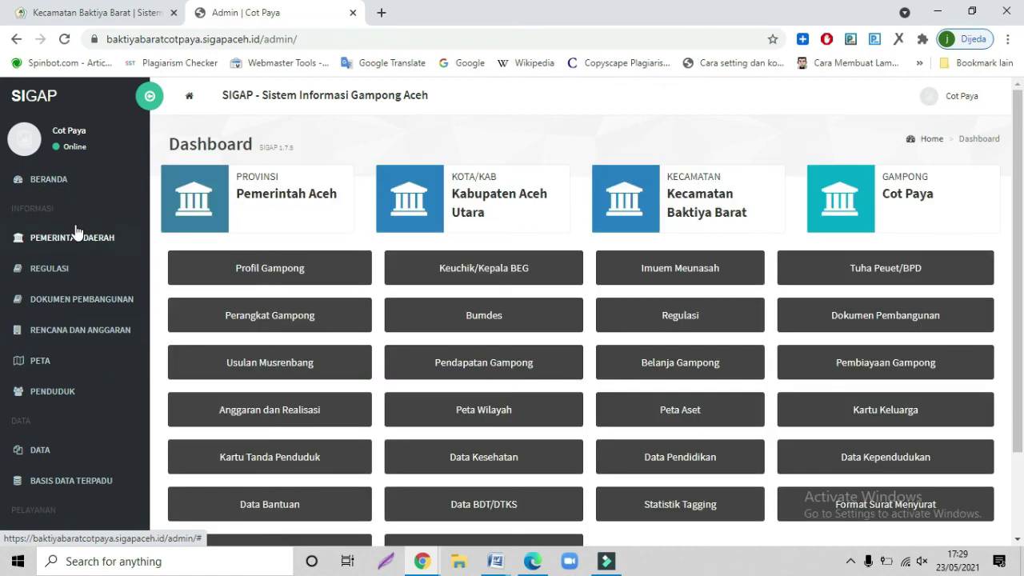